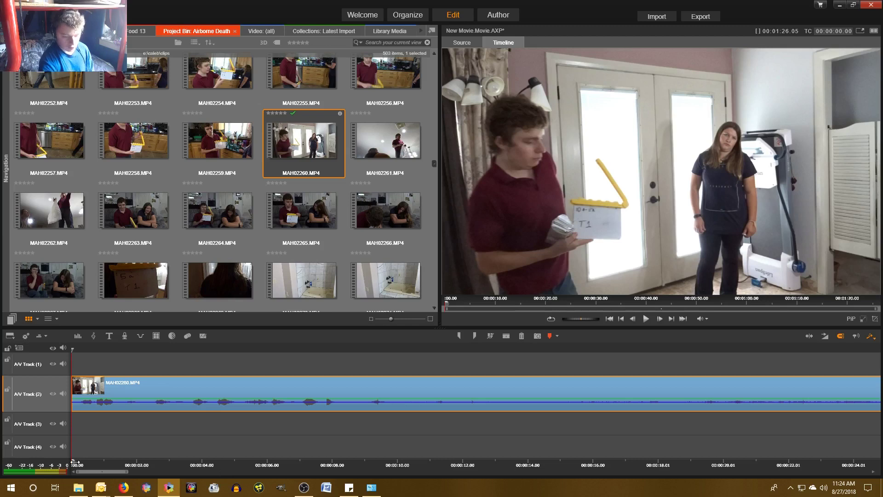
Scrub the MAH02260 clip to 00:00:07.36 and split it there
{"action": "left_click_drag", "start_coordinate": [74, 462], "coordinate": [133, 464]}
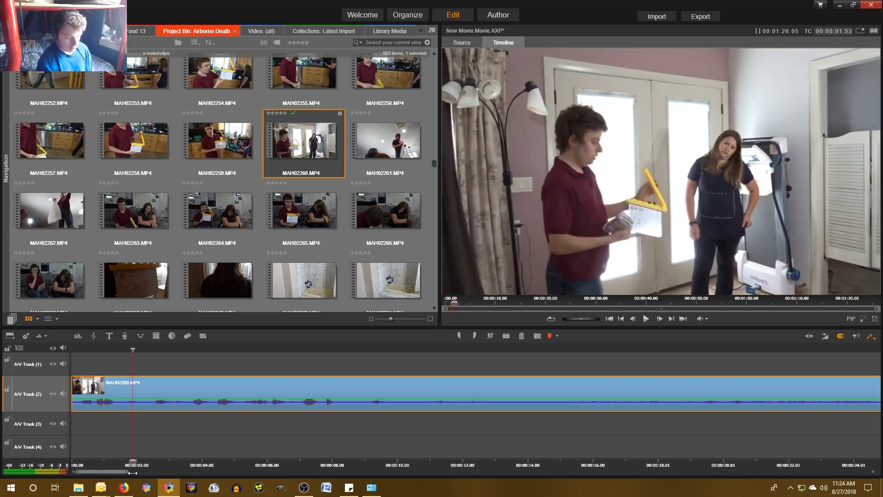
{"action": "left_click_drag", "start_coordinate": [133, 472], "coordinate": [343, 462]}
{"action": "key", "text": "KP_Divide"}
{"action": "key", "text": "KP_Divide"}
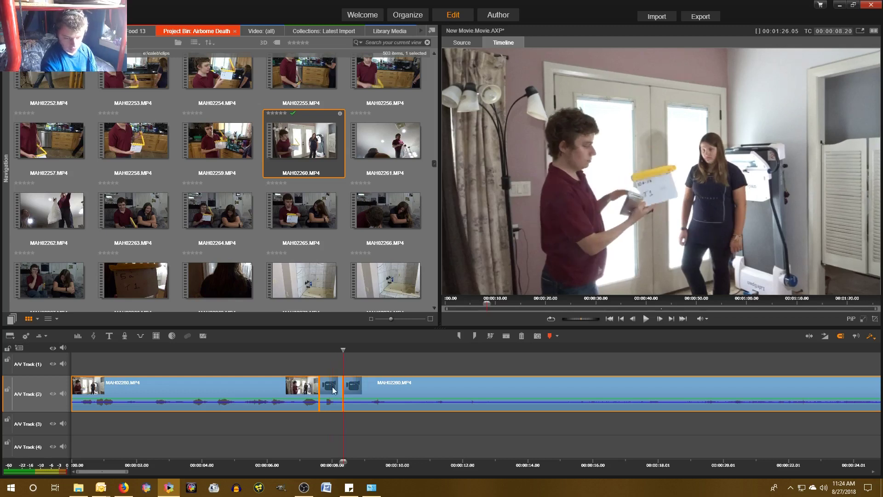
Select the short split-off piece and paste copies of it right after it
{"action": "left_click", "coordinate": [334, 390]}
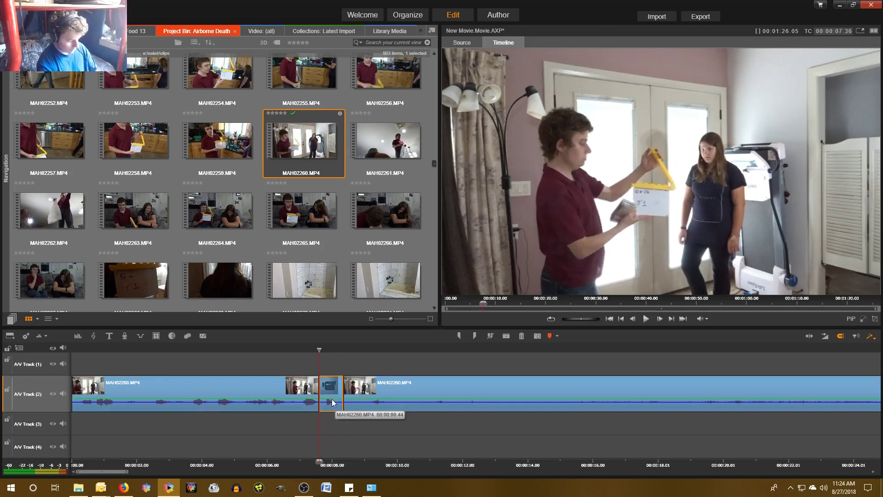
{"action": "key", "text": "ctrl+v"}
{"action": "key", "text": "ctrl+v"}
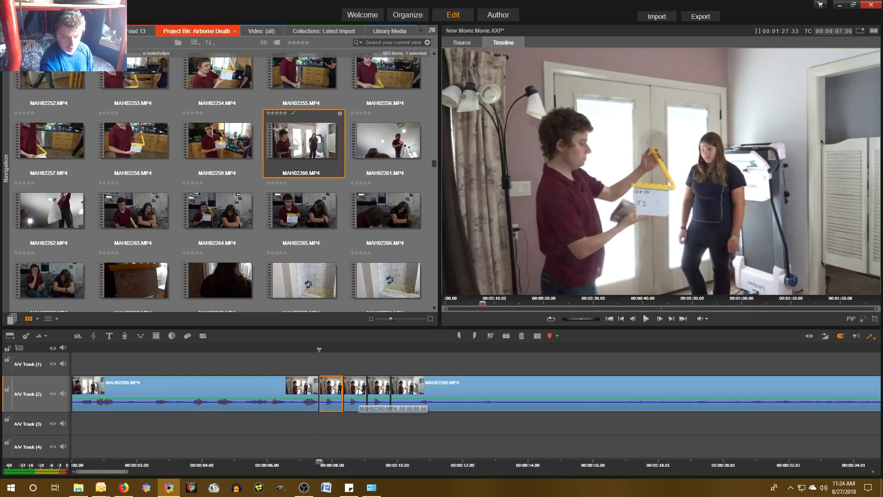
{"action": "right_click", "coordinate": [360, 390]}
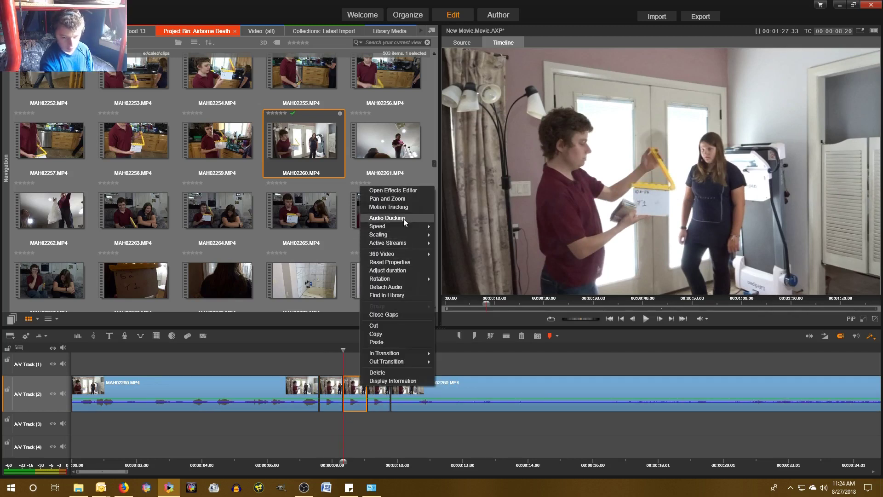
Reverse the copied piece via Speed > Add with Reverse ticked, then select the next short piece
{"action": "mouse_move", "coordinate": [412, 231]}
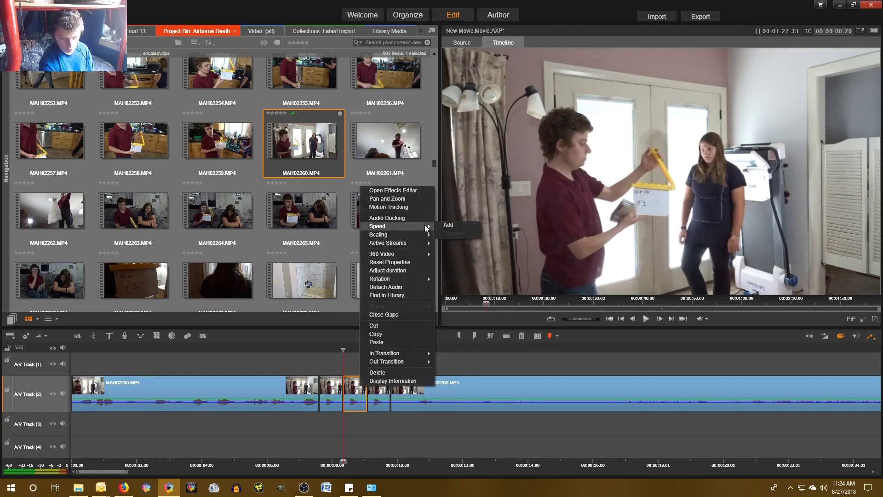
{"action": "left_click", "coordinate": [443, 222]}
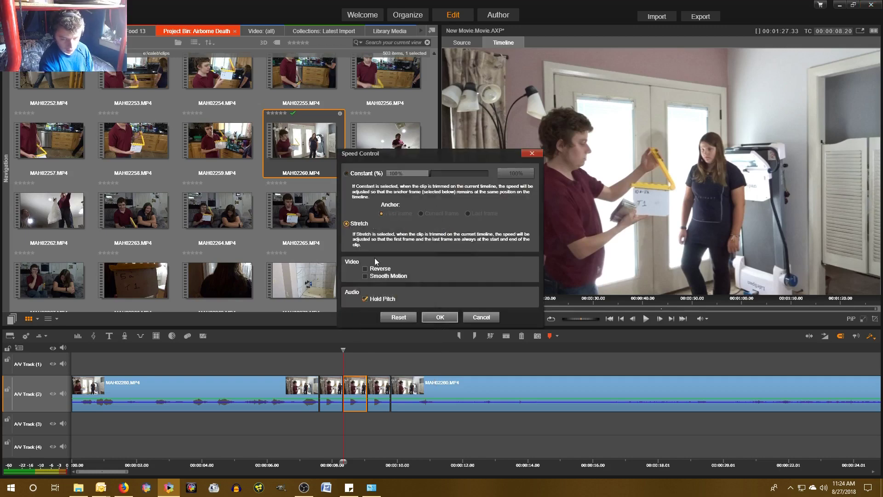
{"action": "left_click", "coordinate": [442, 320]}
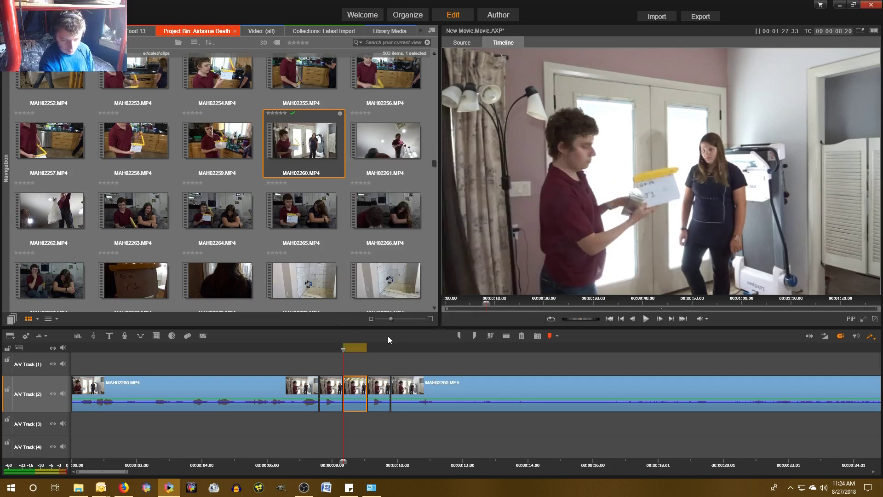
{"action": "left_click", "coordinate": [329, 391]}
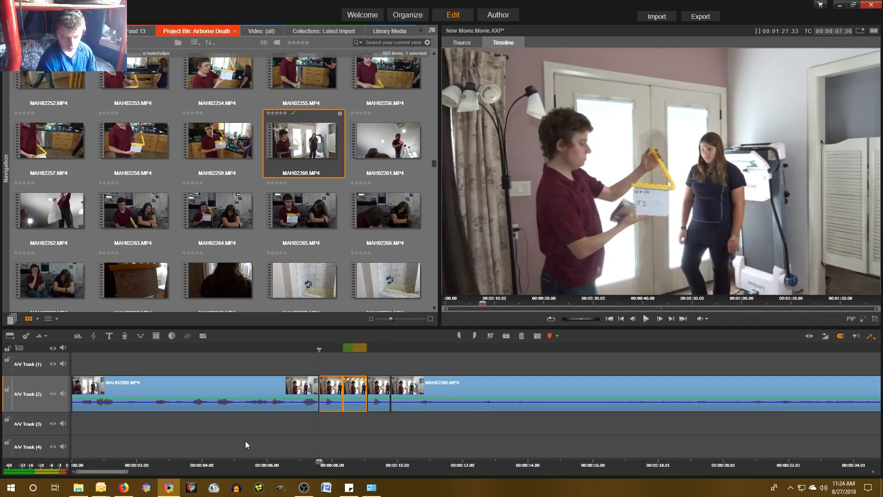
Zoom the timeline and paste two more batches of the short pieces, stretching the movie to 1:33.25
{"action": "scroll", "coordinate": [358, 363], "scroll_direction": "up", "scroll_amount": 5}
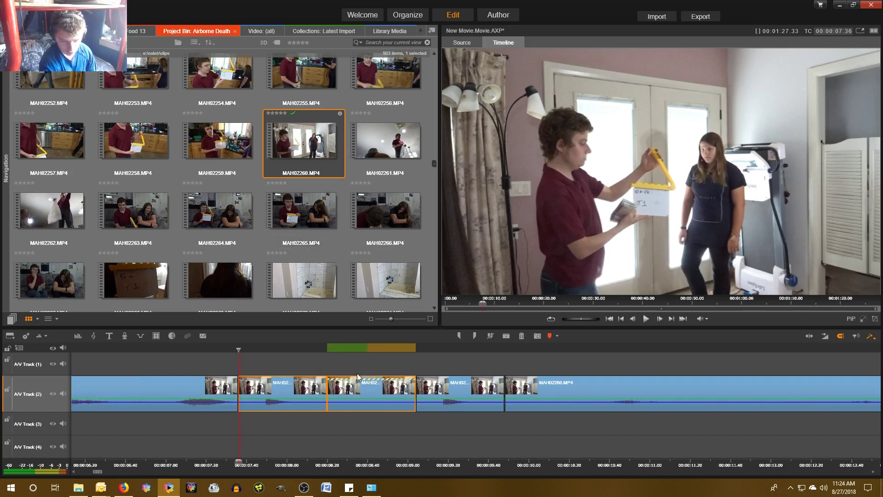
{"action": "scroll", "coordinate": [357, 374], "scroll_direction": "up", "scroll_amount": 2}
{"action": "scroll", "coordinate": [357, 373], "scroll_direction": "down", "scroll_amount": 1}
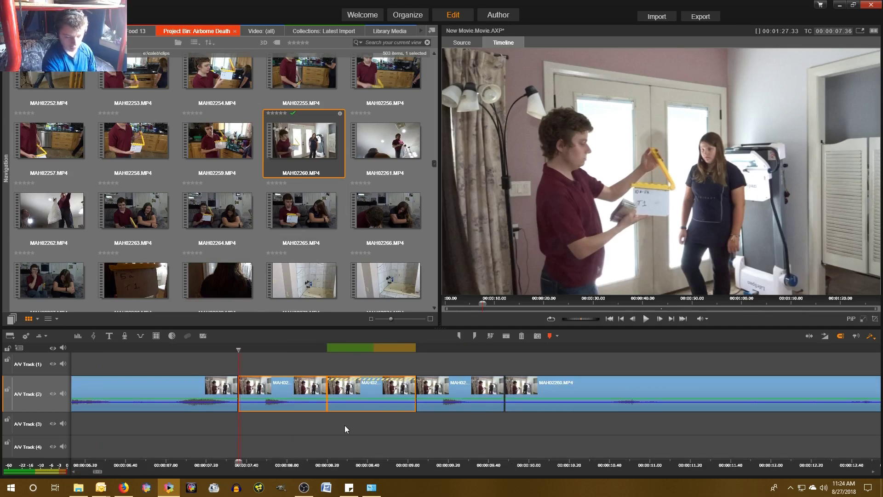
{"action": "scroll", "coordinate": [344, 428], "scroll_direction": "up", "scroll_amount": 2}
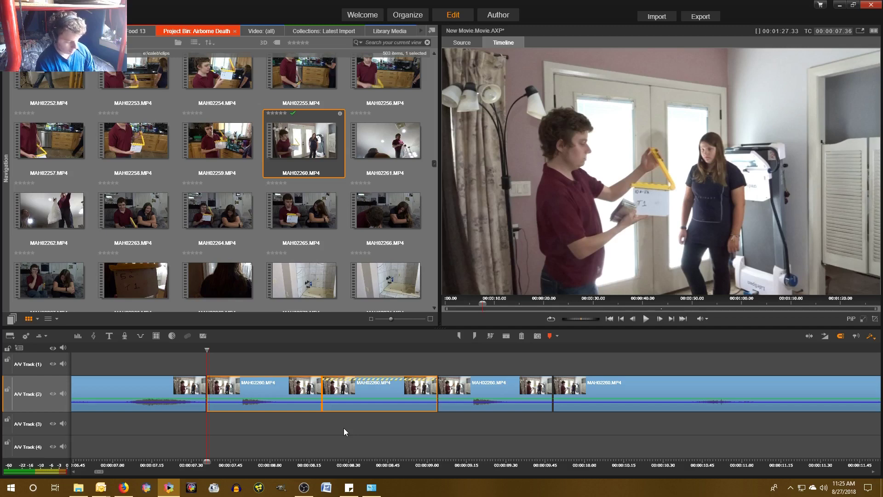
{"action": "key", "text": "ctrl+v"}
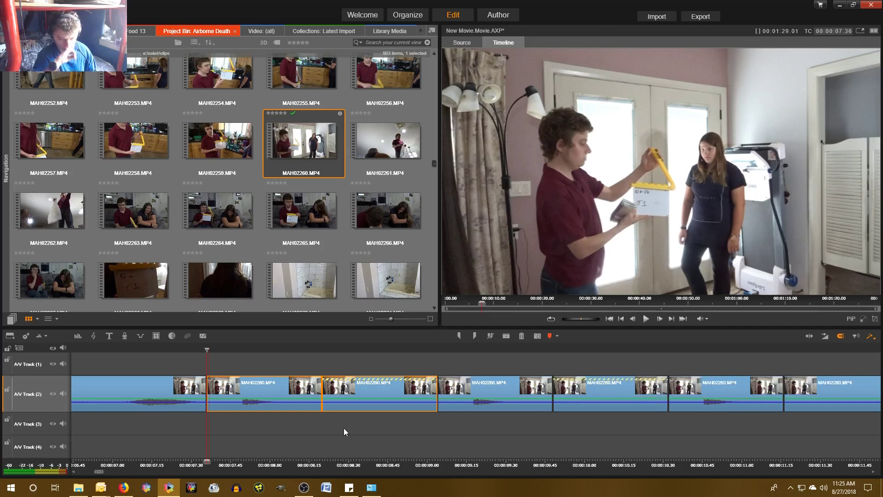
{"action": "key", "text": "ctrl+v"}
{"action": "key", "text": "ctrl+v"}
{"action": "key", "text": "ctrl+v"}
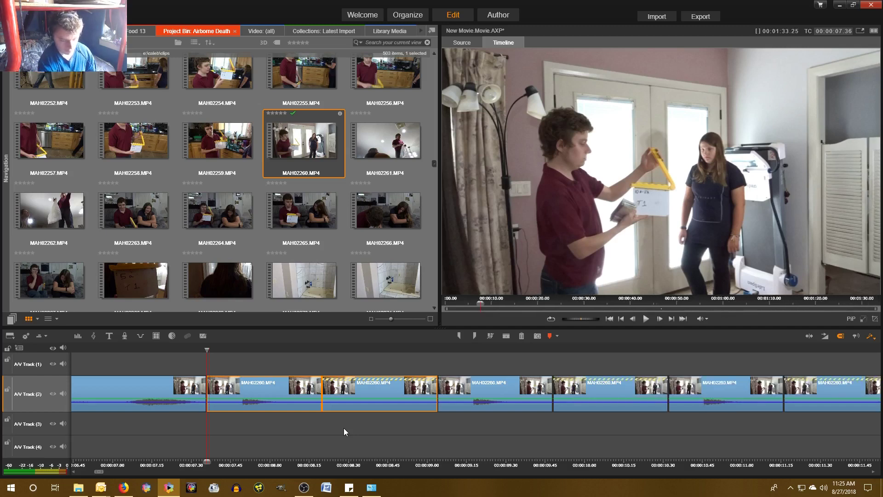
{"action": "scroll", "coordinate": [194, 433], "scroll_direction": "down", "scroll_amount": 5}
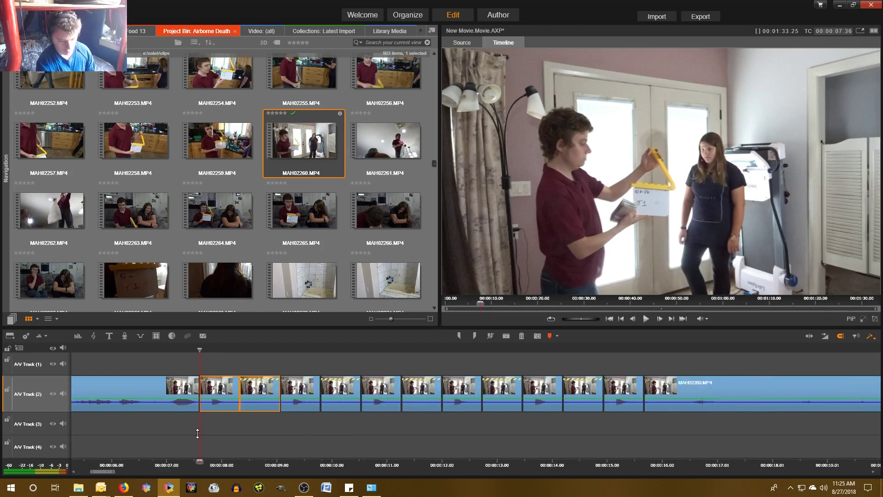
{"action": "left_click", "coordinate": [152, 460]}
{"action": "key", "text": "space"}
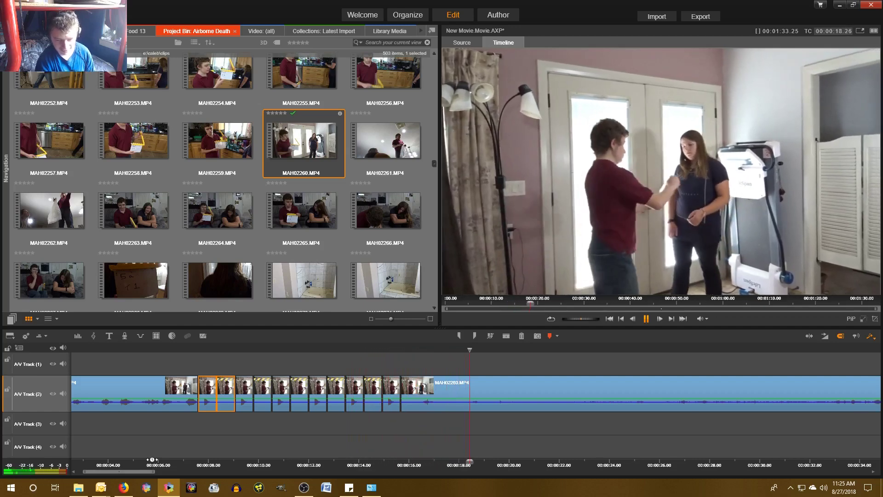
{"action": "key", "text": "space"}
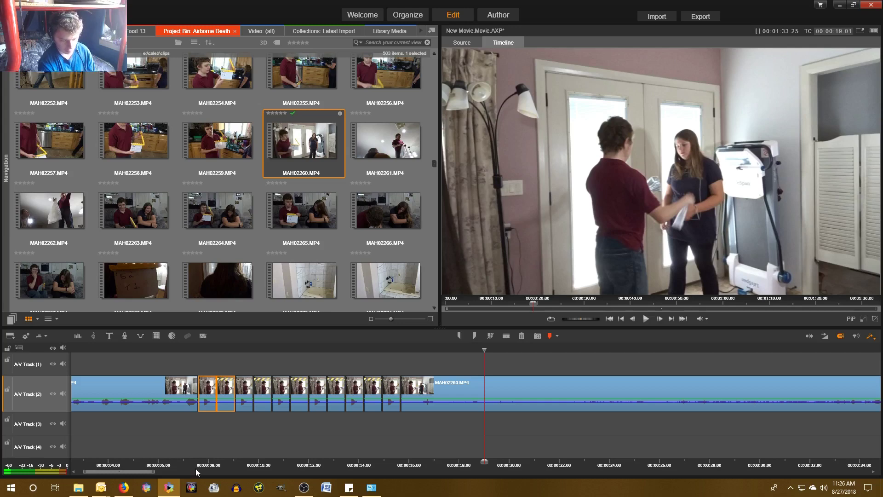
{"action": "scroll", "coordinate": [476, 441], "scroll_direction": "down", "scroll_amount": 1}
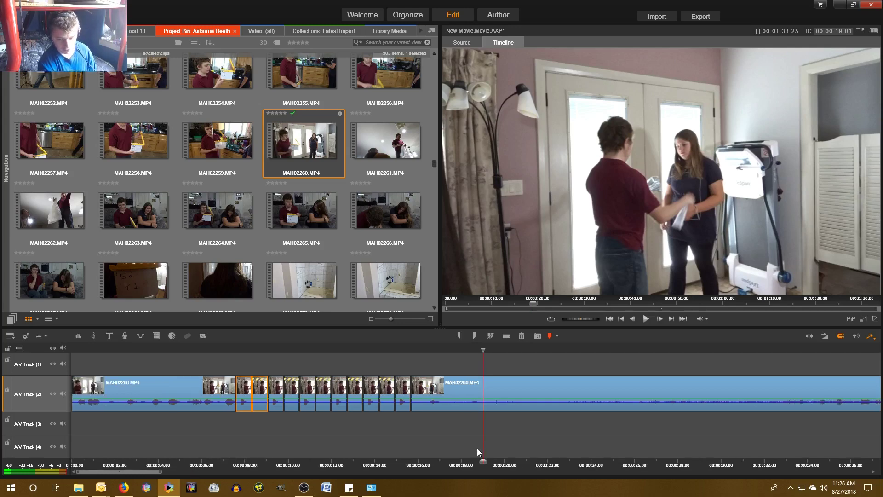
Split the later clip at 23.08 and again at 24.02
{"action": "left_click_drag", "start_coordinate": [483, 462], "coordinate": [572, 455]}
{"action": "key", "text": "x"}
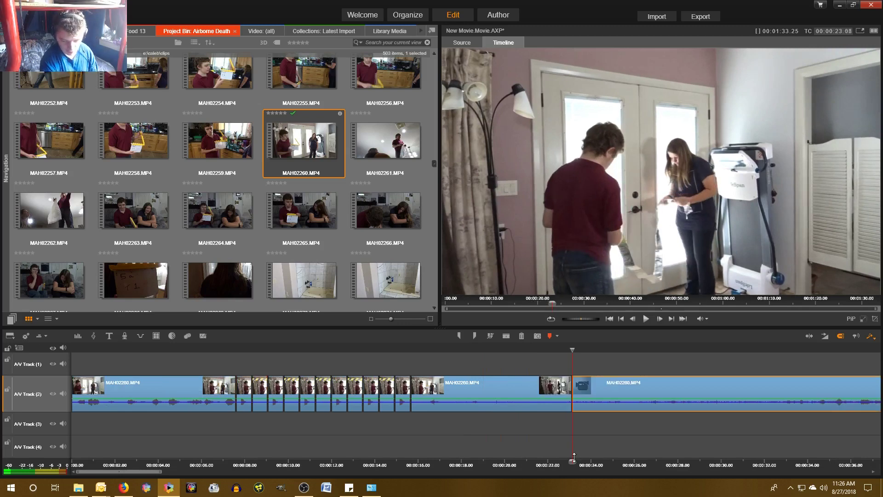
{"action": "left_click_drag", "start_coordinate": [574, 456], "coordinate": [592, 430]}
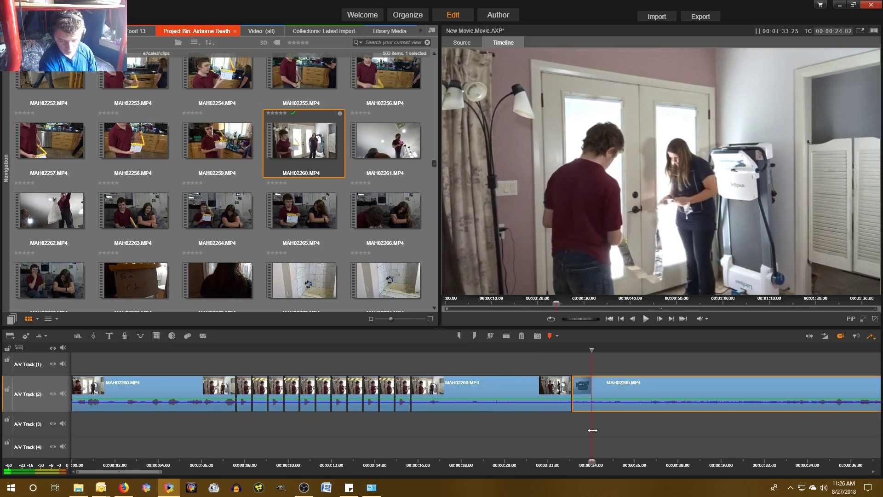
{"action": "key", "text": "x"}
Select the short 23.08–24.02 piece and paste two copies after it
{"action": "left_click", "coordinate": [584, 385]}
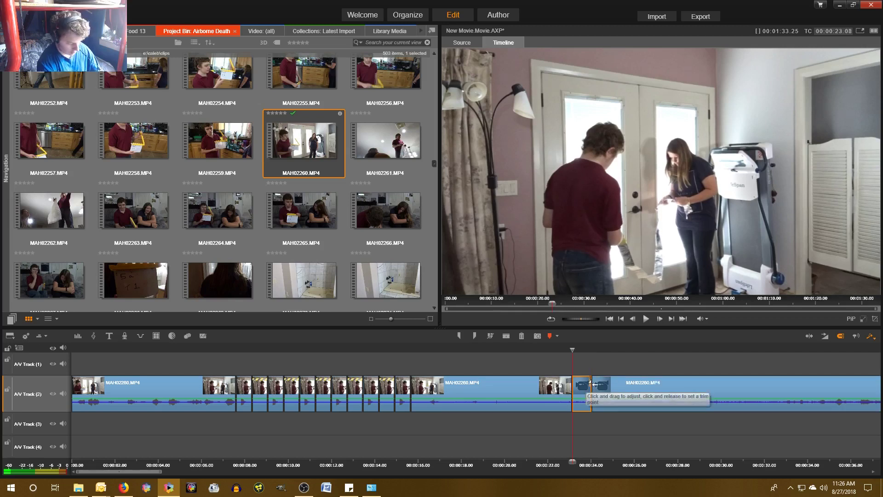
{"action": "key", "text": "ctrl+v"}
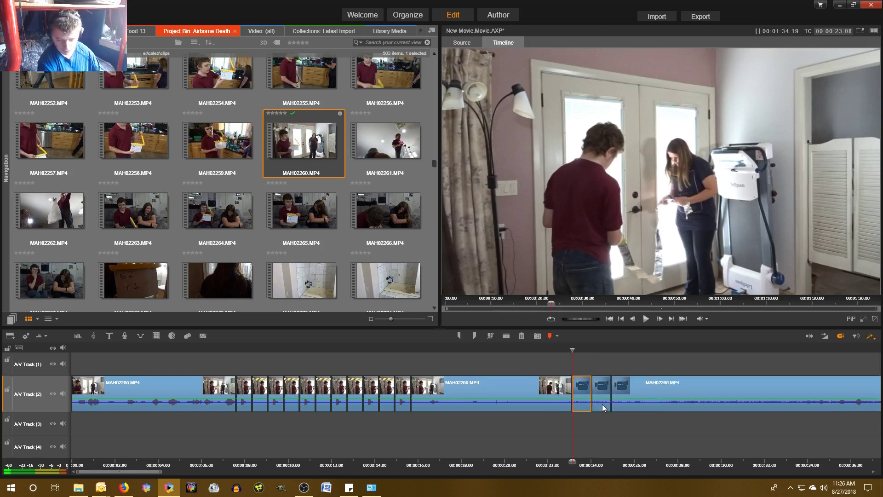
{"action": "key", "text": "ctrl+v"}
Reverse the pasted 23 s piece with Speed > Reverse and zoom the timeline, reaching 1:40.37
{"action": "right_click", "coordinate": [603, 389]}
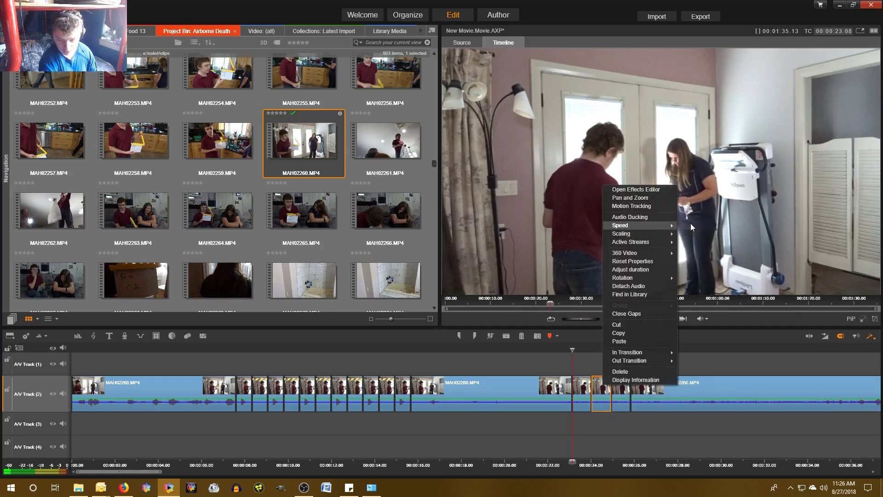
{"action": "left_click", "coordinate": [635, 225]}
{"action": "left_click", "coordinate": [440, 319]}
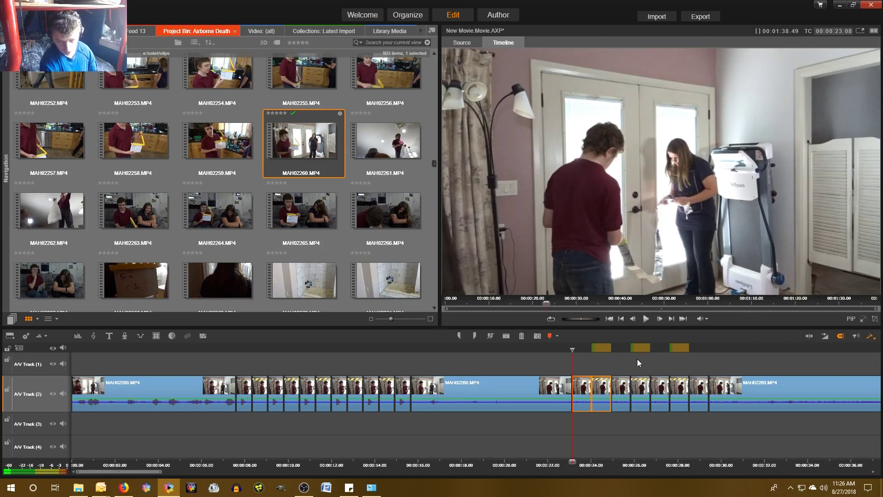
{"action": "scroll", "coordinate": [636, 359], "scroll_direction": "up", "scroll_amount": 3}
{"action": "scroll", "coordinate": [638, 359], "scroll_direction": "up", "scroll_amount": 1}
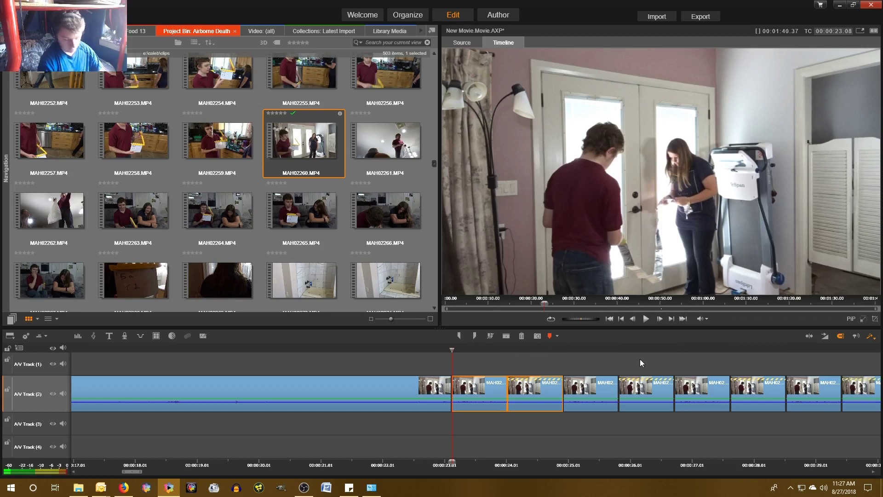
{"action": "scroll", "coordinate": [639, 363], "scroll_direction": "down", "scroll_amount": 3}
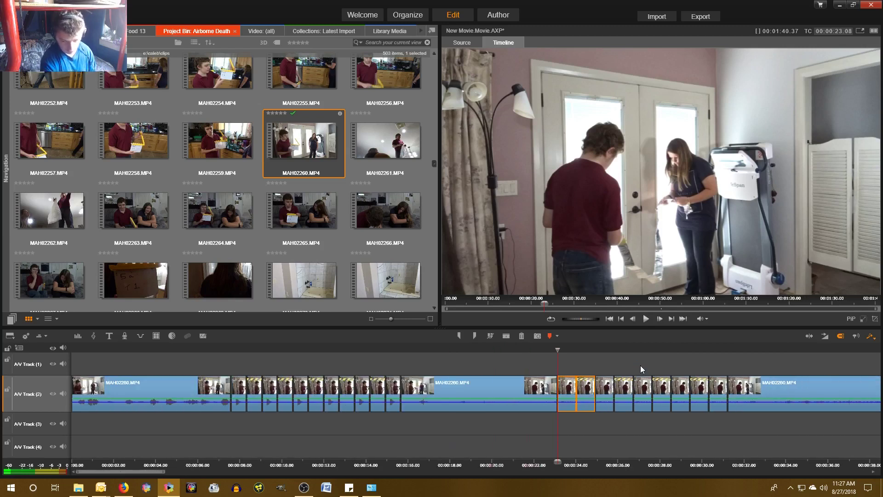
Play and pause the preview from 23 s, then select the long middle clip and the short clips after it
{"action": "left_click", "coordinate": [646, 318]}
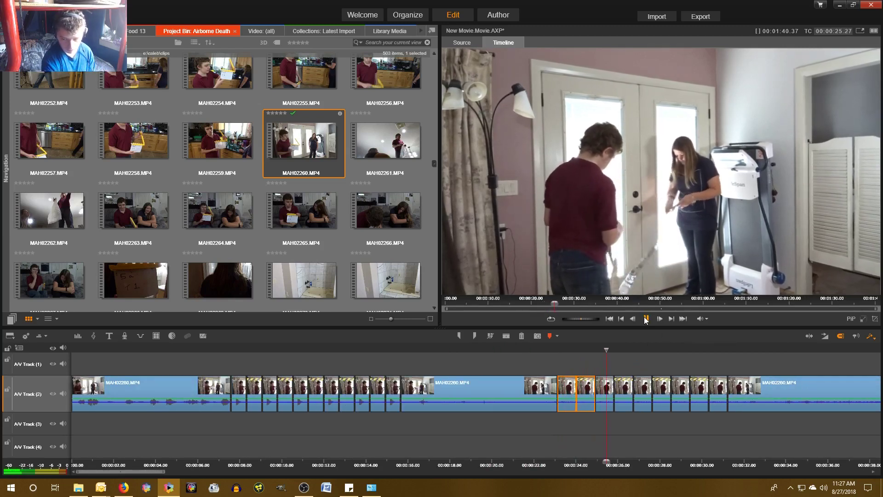
{"action": "left_click", "coordinate": [646, 318]}
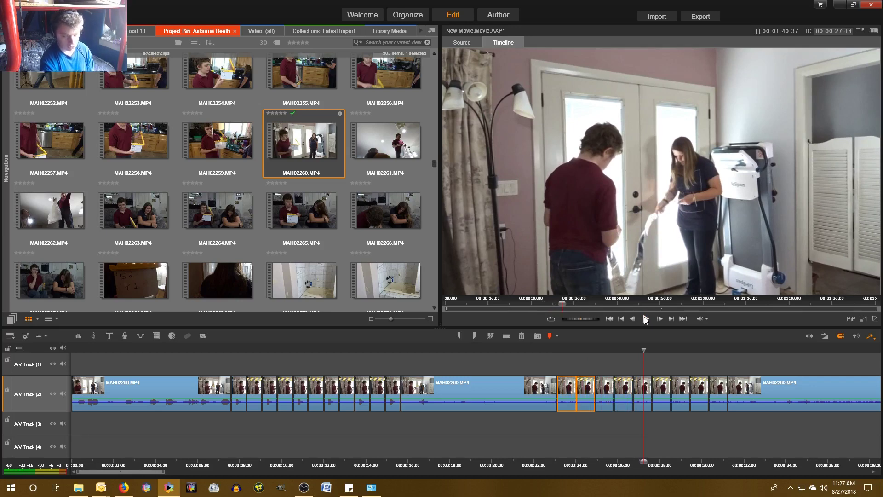
{"action": "left_click", "coordinate": [491, 385]}
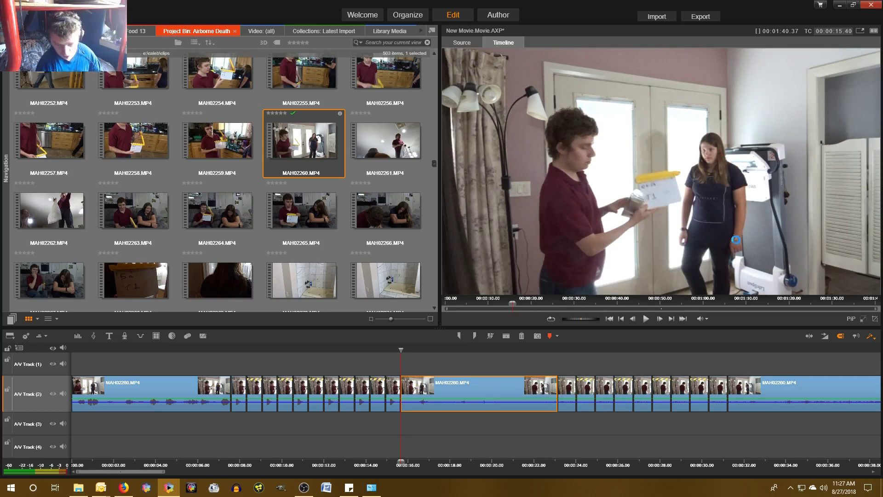
{"action": "left_click", "coordinate": [736, 240]}
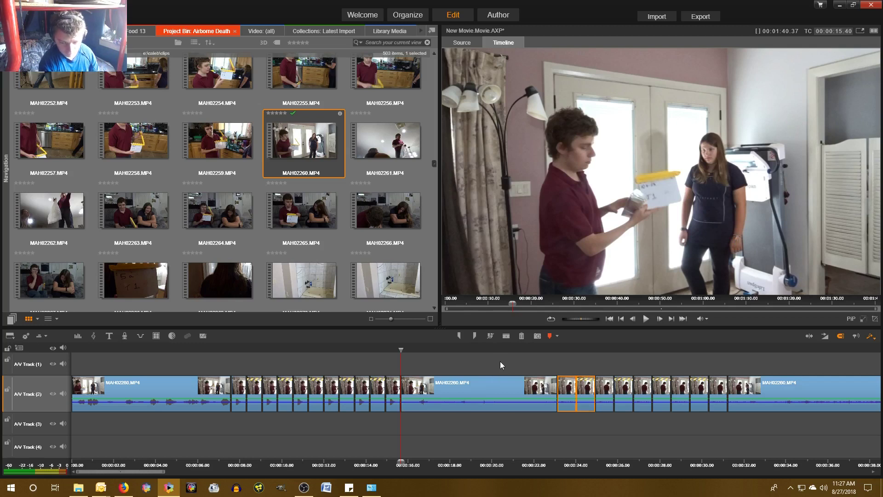
{"action": "left_click", "coordinate": [488, 389]}
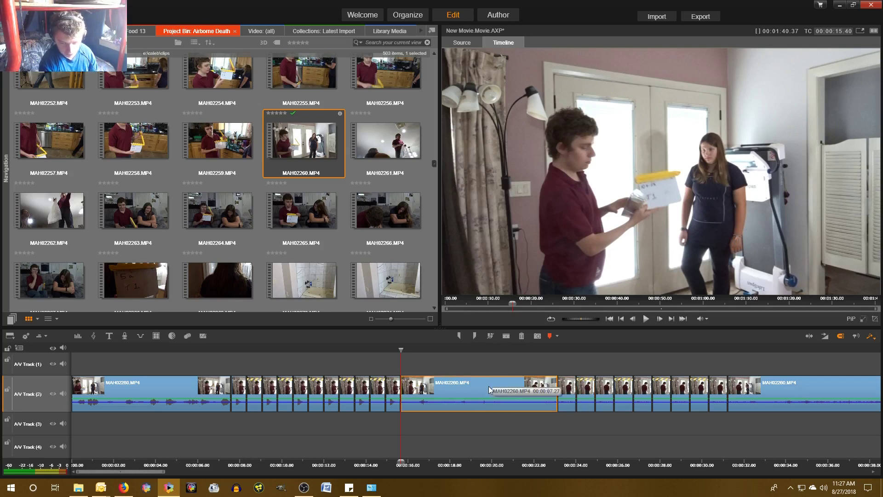
{"action": "left_click", "coordinate": [820, 387], "text": "ctrl"}
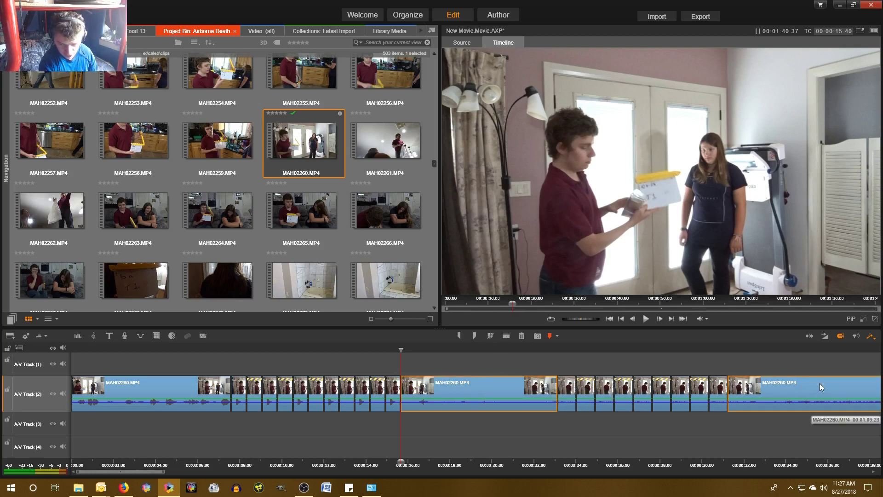
{"action": "left_click", "coordinate": [215, 387], "text": "ctrl"}
{"action": "key", "text": "Delete"}
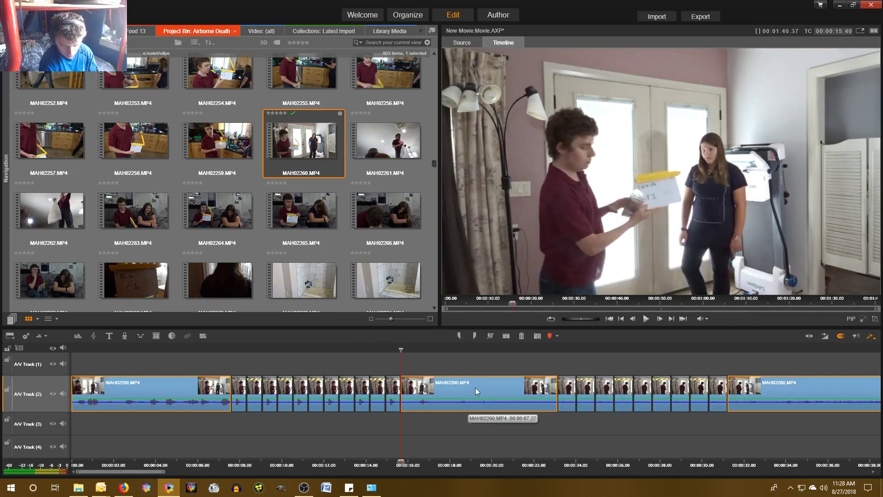
{"action": "left_click", "coordinate": [534, 389]}
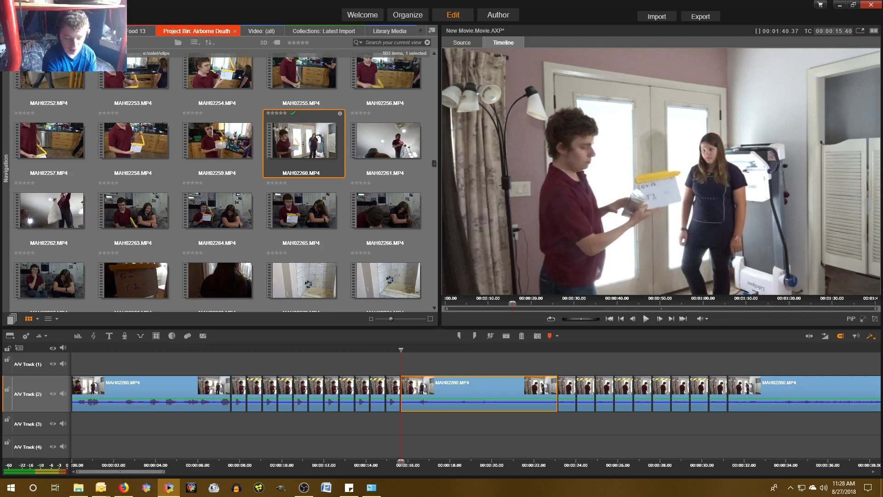
{"action": "left_click", "coordinate": [870, 5]}
Discard the unsaved Pinnacle Studio 20 movie and launch CPU-Z by searching 'cpu'
{"action": "left_click", "coordinate": [458, 255]}
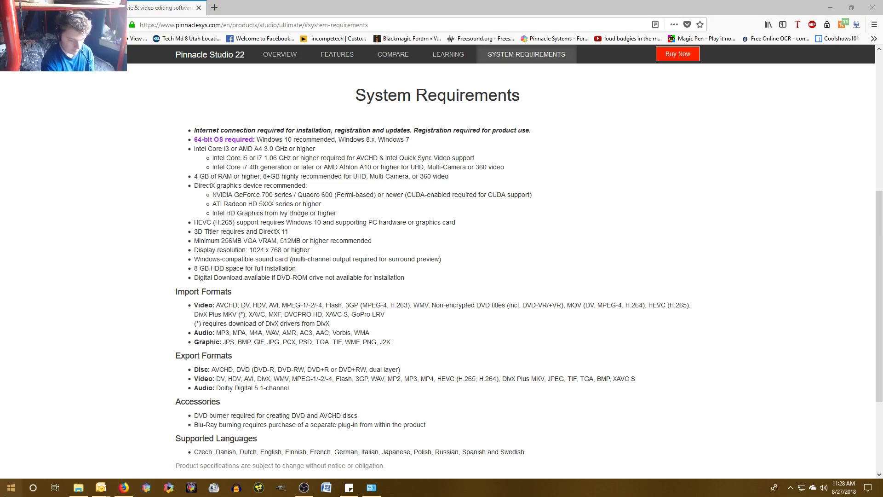
{"action": "left_click", "coordinate": [11, 488]}
{"action": "type", "text": "cpu"}
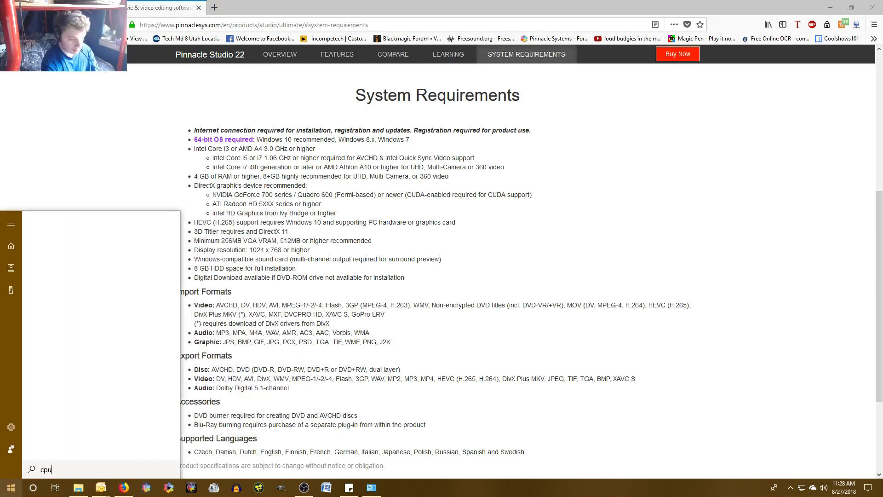
{"action": "left_click", "coordinate": [101, 254]}
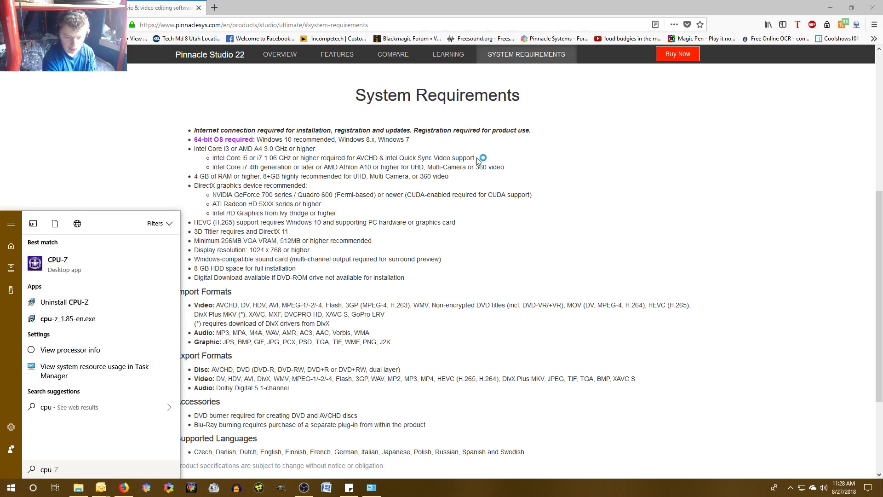
{"action": "left_click", "coordinate": [269, 163]}
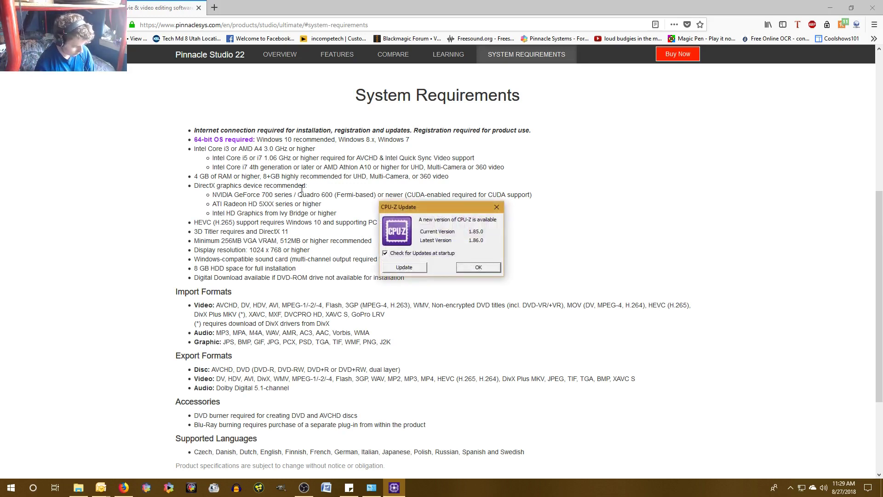
Skip the CPU-Z 1.86.0 update, move the window aside to check the i5-3570K details, and close CPU-Z
{"action": "left_click", "coordinate": [476, 267]}
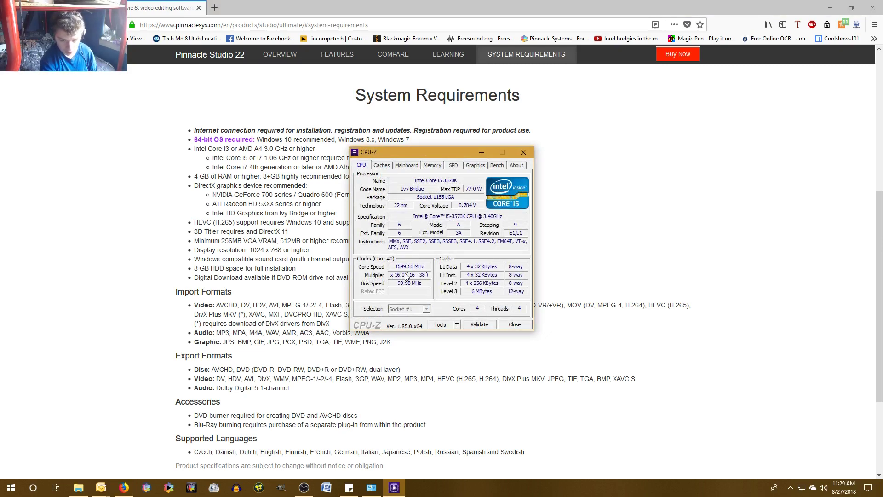
{"action": "left_click_drag", "start_coordinate": [364, 156], "coordinate": [541, 143]}
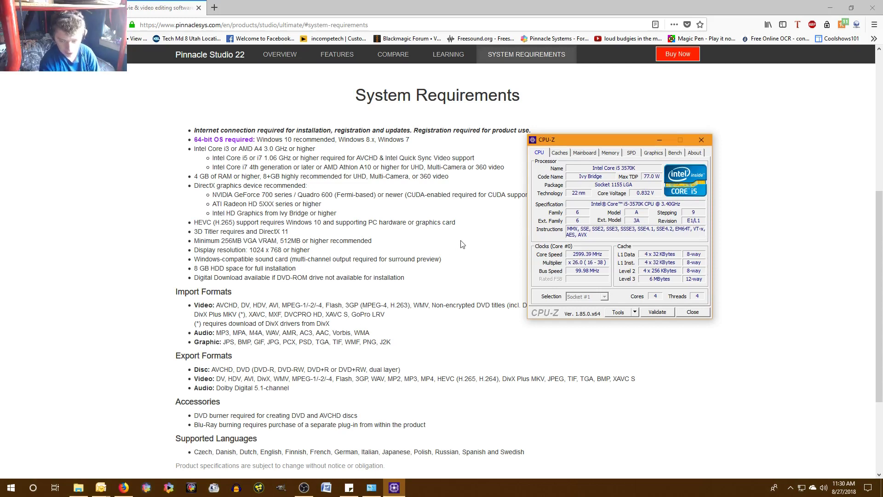
{"action": "left_click", "coordinate": [702, 140]}
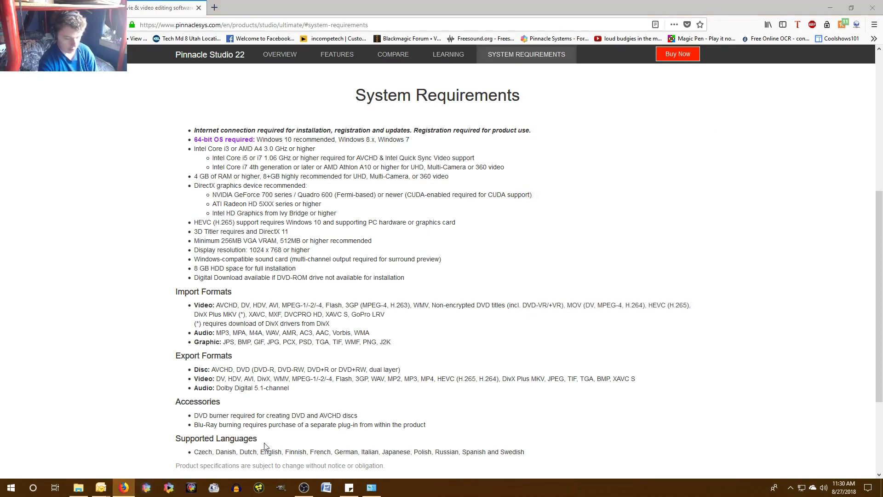
Launch Pinnacle Studio 22 from the taskbar and drag MAH02260.MP4 onto A/V Track (2)
{"action": "left_click", "coordinate": [147, 490]}
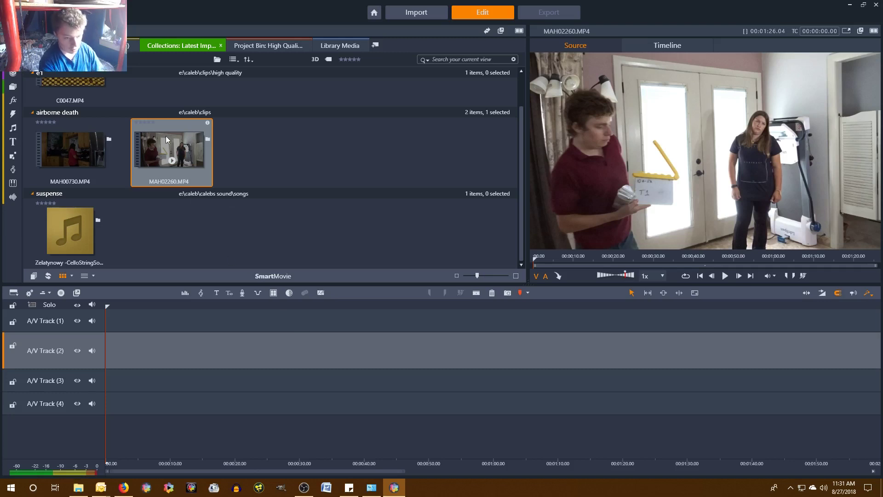
{"action": "left_click_drag", "start_coordinate": [166, 136], "coordinate": [115, 353]}
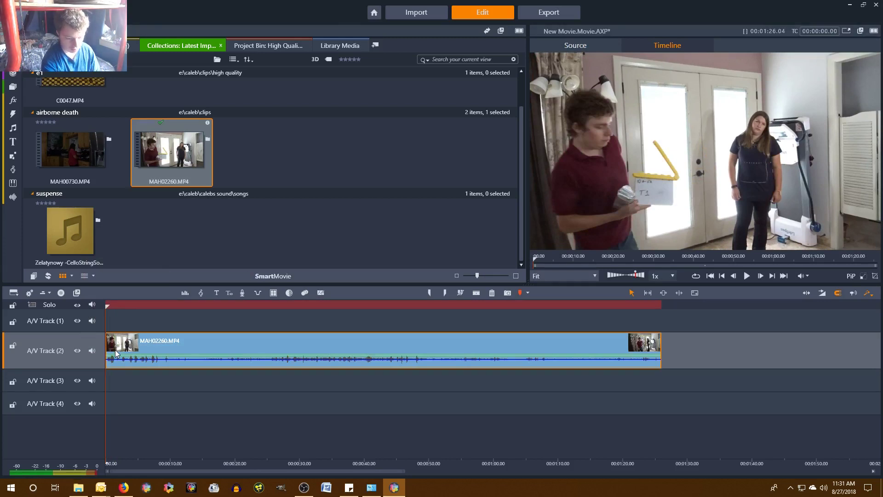
Move the playhead to about 13 seconds and bring Windows Task Manager to the front
{"action": "left_click_drag", "start_coordinate": [108, 463], "coordinate": [195, 462]}
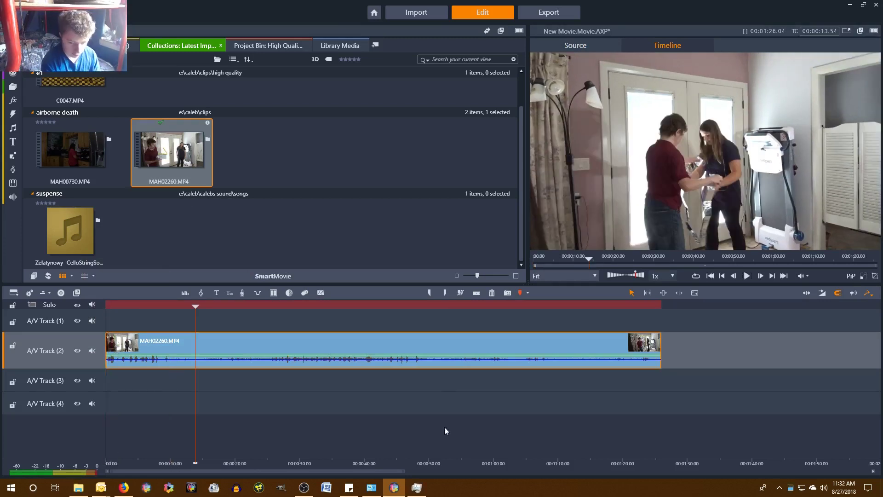
{"action": "left_click", "coordinate": [417, 488]}
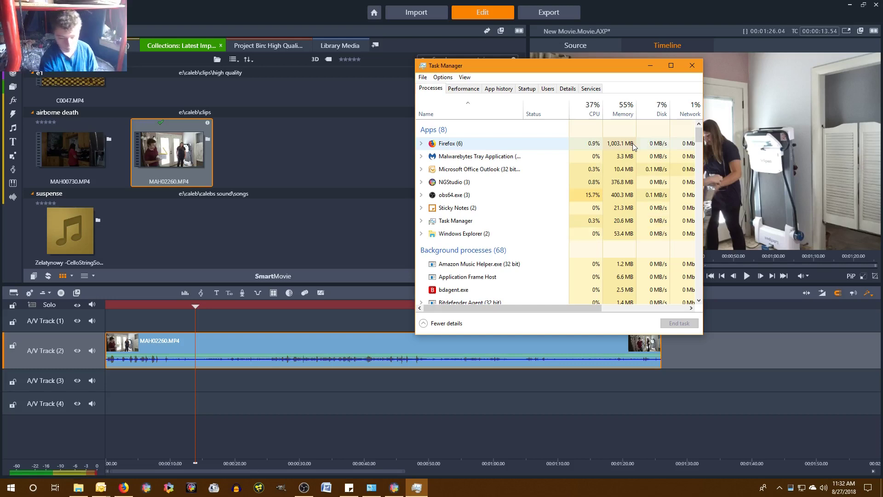
View Task Manager's Details list, close it, and quit Pinnacle Studio 22 without saving
{"action": "left_click", "coordinate": [567, 90]}
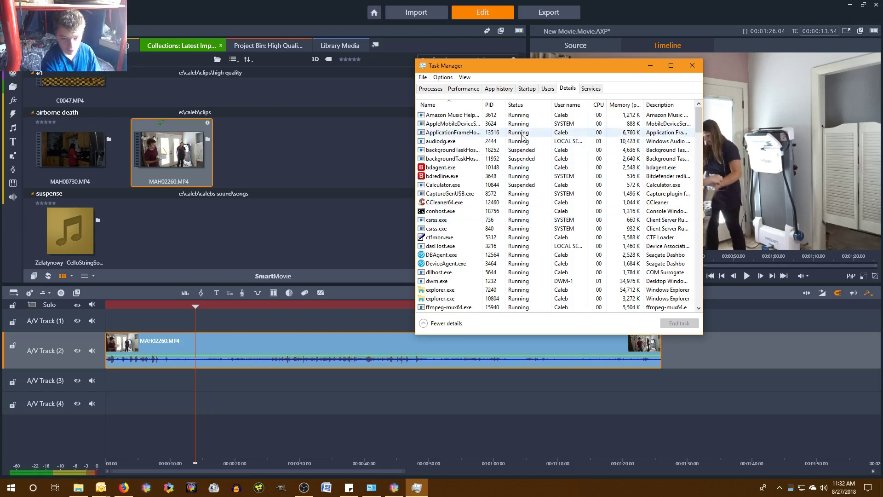
{"action": "left_click", "coordinate": [691, 66]}
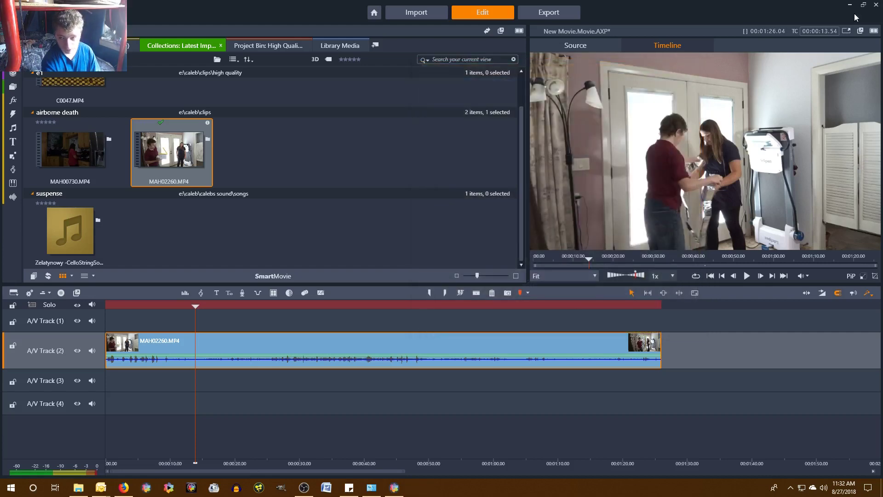
{"action": "left_click", "coordinate": [876, 4]}
{"action": "left_click", "coordinate": [452, 257]}
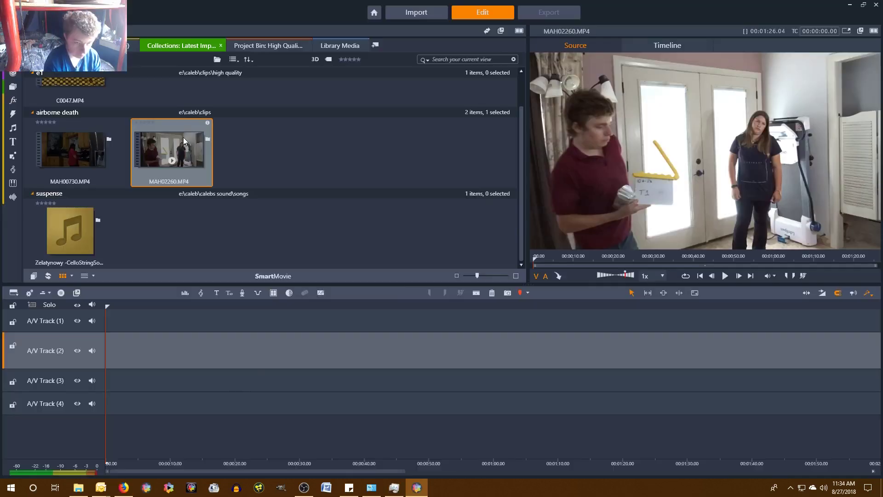
Drag MAH02260.MP4 from the library onto A/V Track (2) of the fresh project
{"action": "left_click_drag", "start_coordinate": [183, 137], "coordinate": [109, 352]}
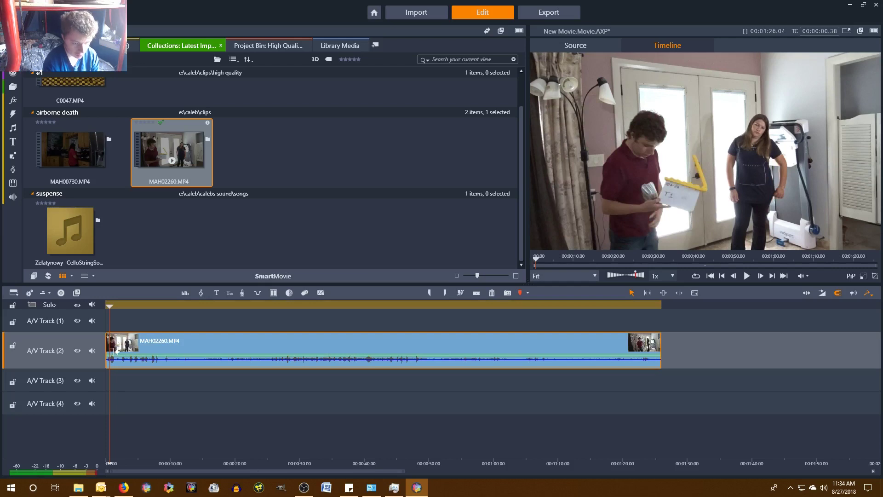
Zoom the timeline in around the MAH02260.MP4 clip on A/V Track (2)
{"action": "scroll", "coordinate": [120, 367], "scroll_direction": "up", "scroll_amount": 3}
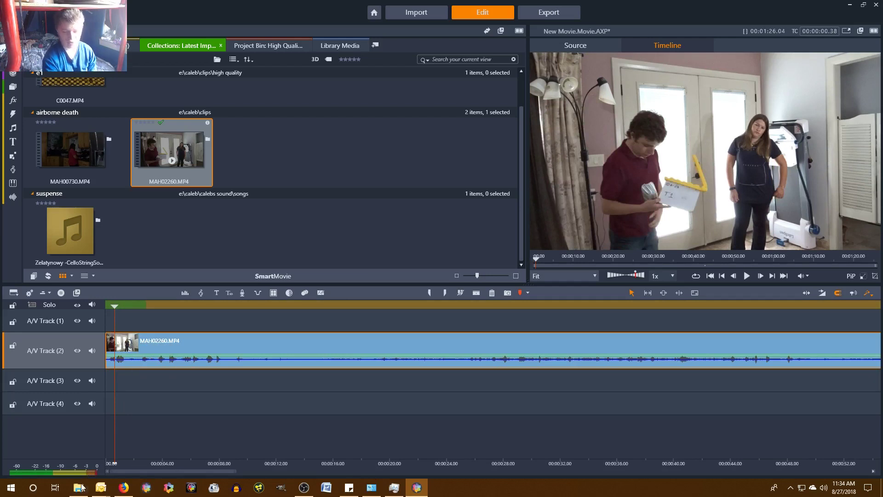
{"action": "mouse_move", "coordinate": [82, 487]}
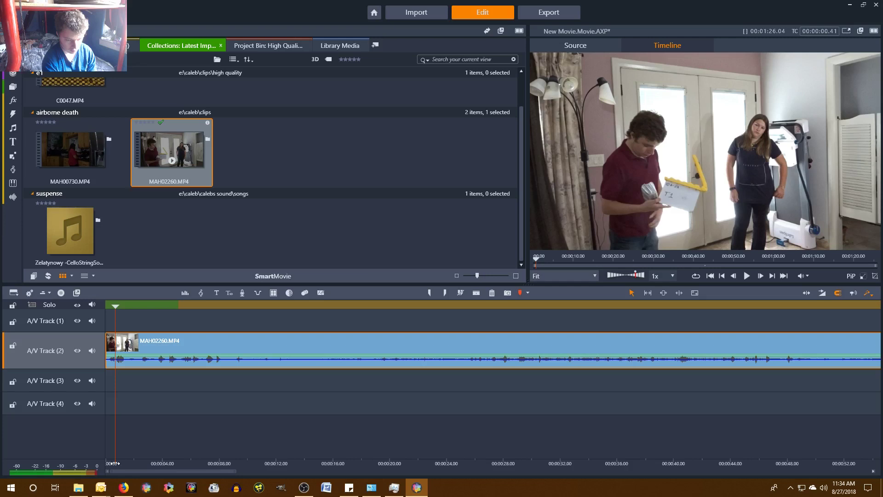
Split MAH02260.MP4 at 00:00:07.27 and select the short piece starting at 00:00:08.07
{"action": "left_click_drag", "start_coordinate": [114, 463], "coordinate": [222, 453]}
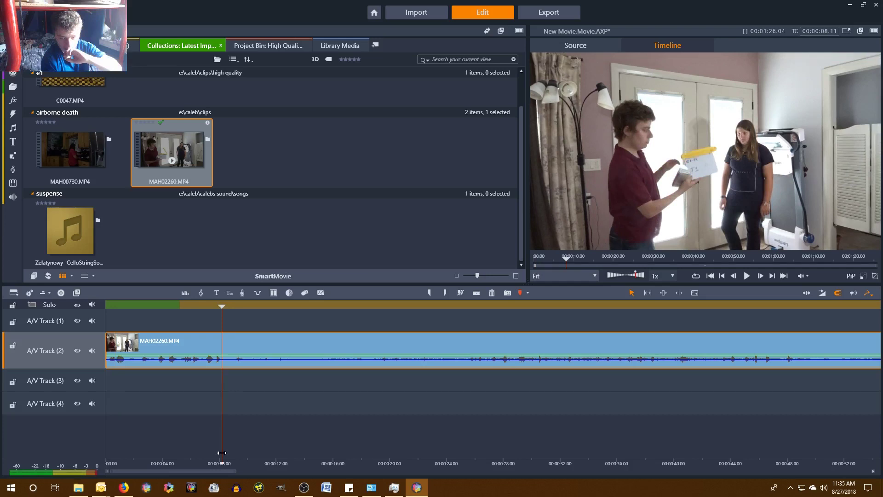
{"action": "left_click_drag", "start_coordinate": [222, 452], "coordinate": [212, 460]}
{"action": "key", "text": "s"}
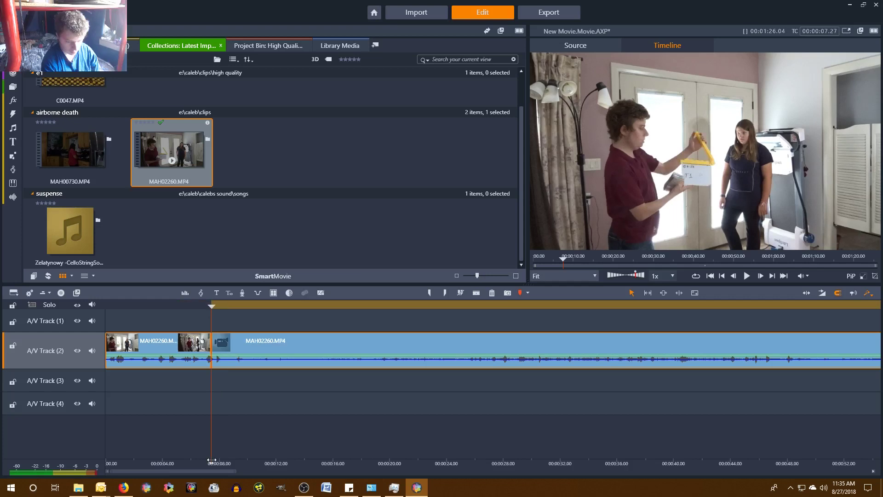
{"action": "left_click_drag", "start_coordinate": [211, 460], "coordinate": [221, 463]}
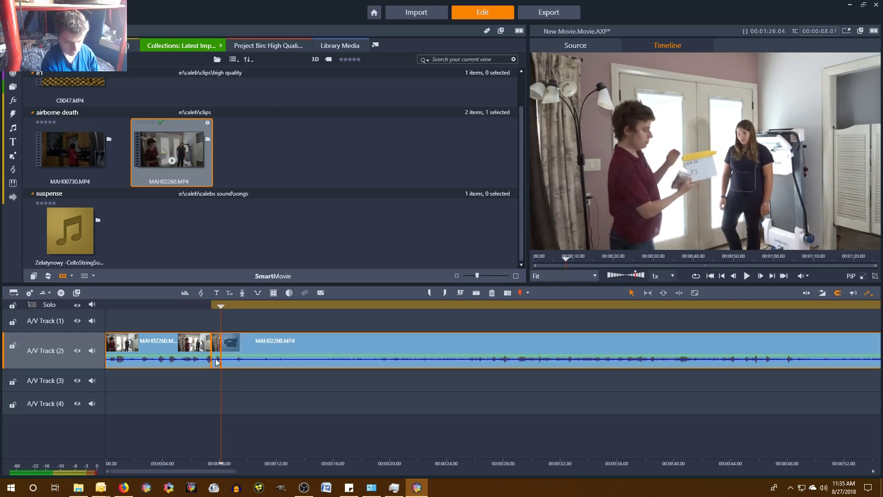
{"action": "scroll", "coordinate": [216, 362], "scroll_direction": "up", "scroll_amount": 3}
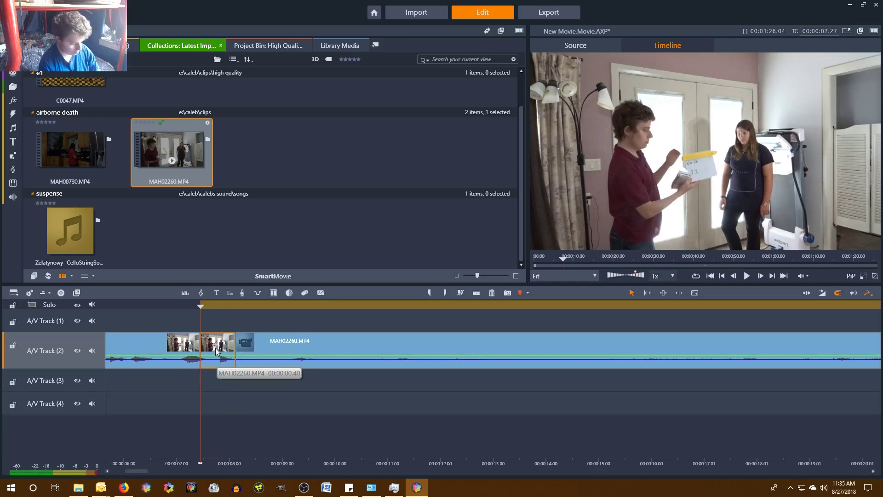
{"action": "left_click", "coordinate": [258, 349]}
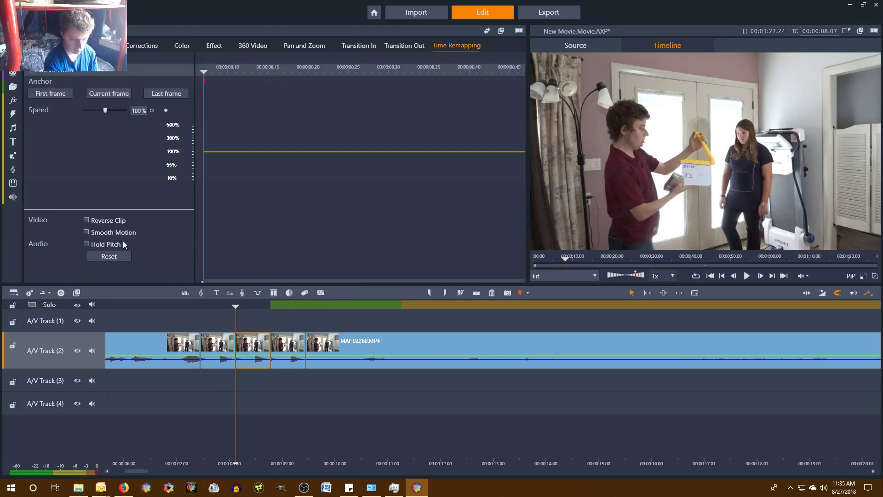
Reverse one short piece with Reverse Clip, then select the long remainder of the clip
{"action": "left_click", "coordinate": [105, 221]}
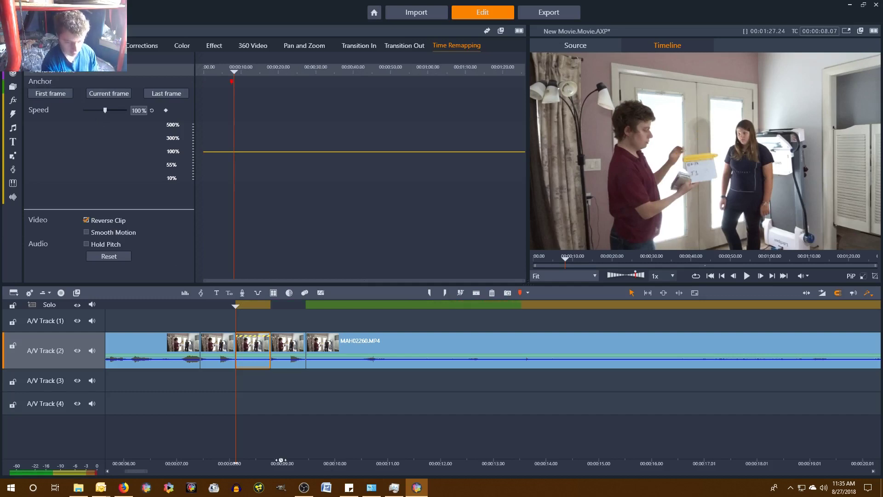
{"action": "left_click", "coordinate": [217, 346], "text": "ctrl"}
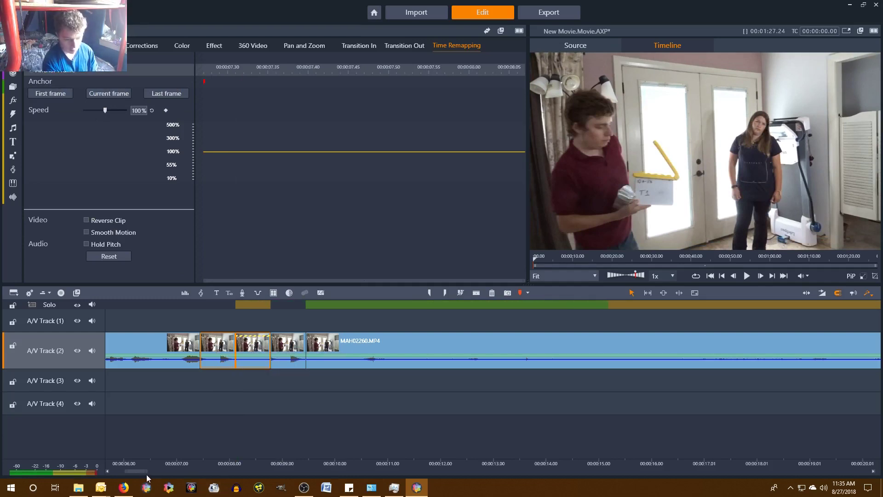
{"action": "left_click", "coordinate": [115, 471]}
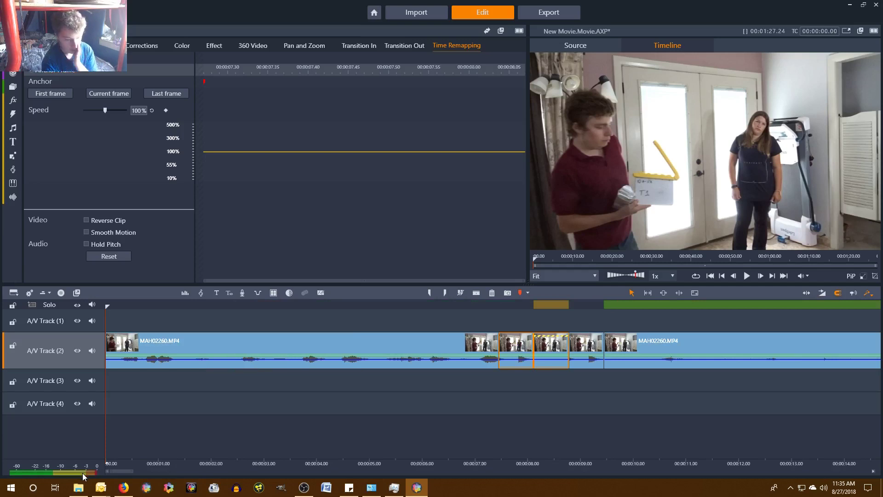
{"action": "left_click", "coordinate": [521, 346]}
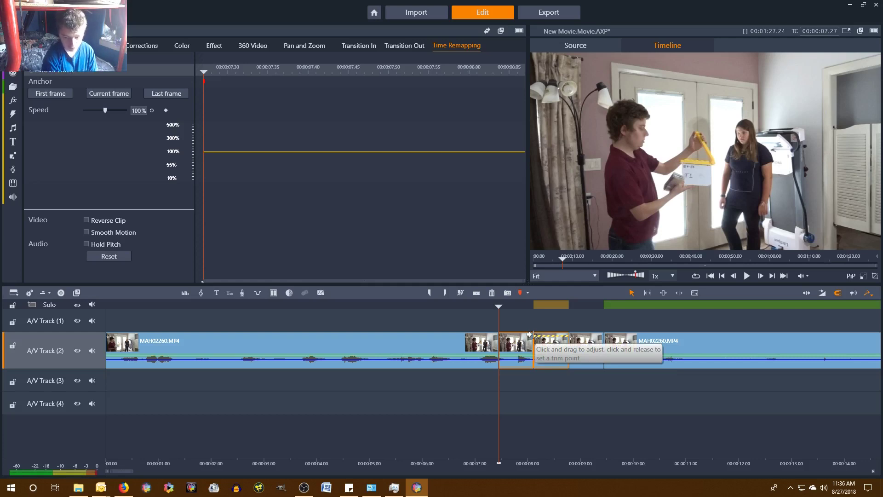
{"action": "left_click", "coordinate": [676, 346]}
Delete the long remainder and select the two short pieces from 00:00:07.27, zoomed in
{"action": "key", "text": "Delete"}
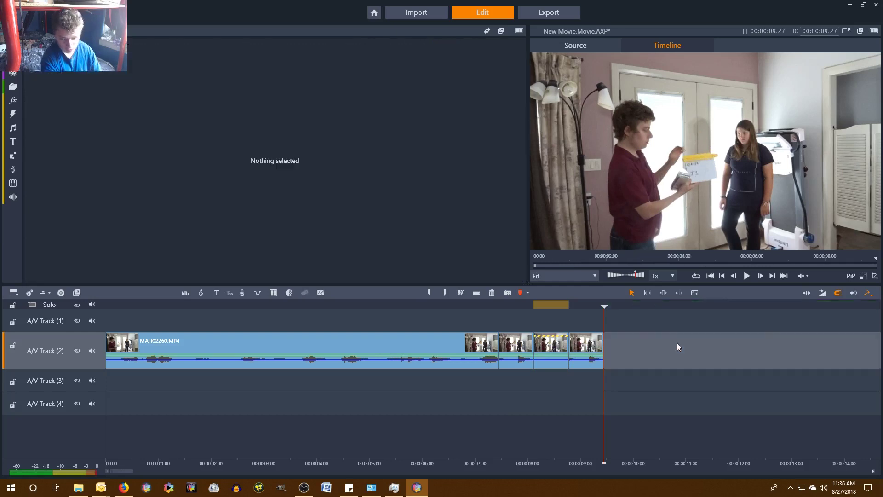
{"action": "left_click", "coordinate": [525, 349]}
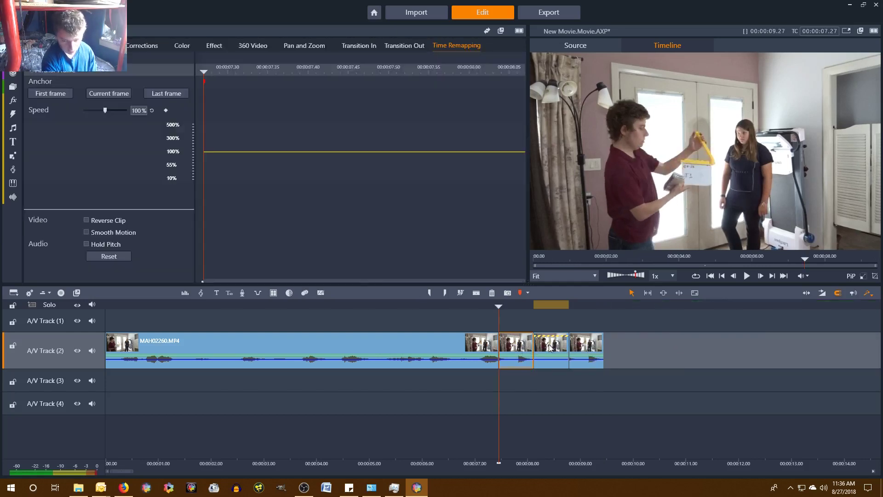
{"action": "left_click", "coordinate": [550, 347], "text": "ctrl"}
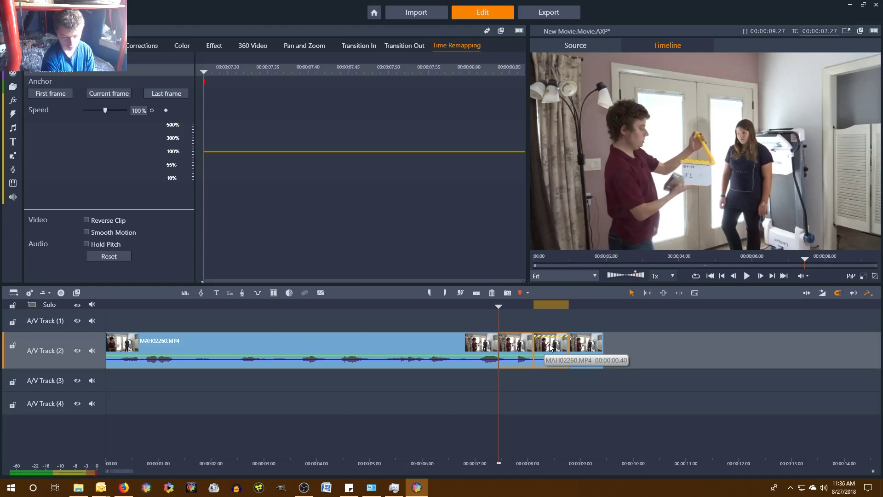
{"action": "scroll", "coordinate": [556, 354], "scroll_direction": "up", "scroll_amount": 2}
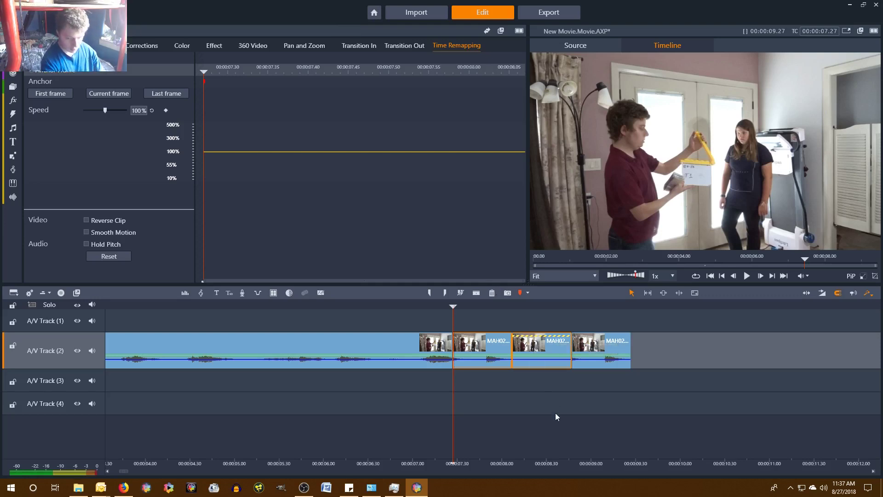
Paste copies of the two short pieces at the end of A/V Track 2
{"action": "key", "text": "ctrl+v"}
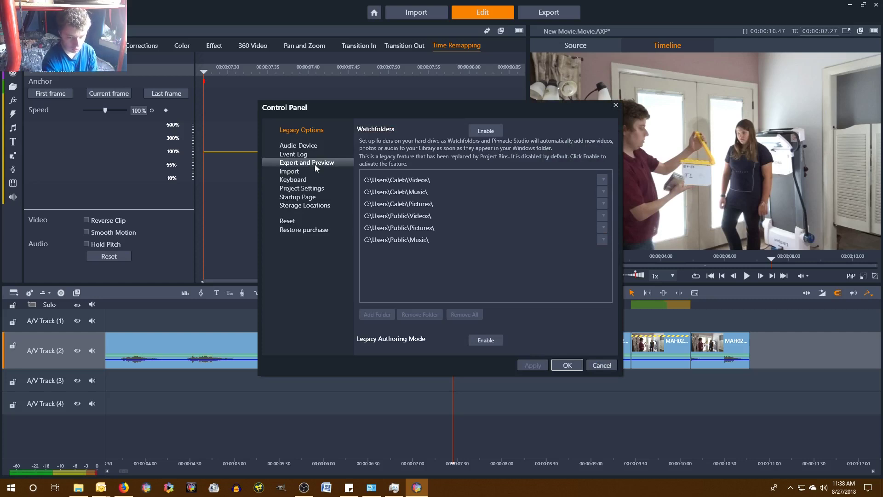
Change Export and Preview Hardware Acceleration Type from Cuda to None and apply it
{"action": "left_click", "coordinate": [315, 164]}
{"action": "left_click", "coordinate": [484, 316]}
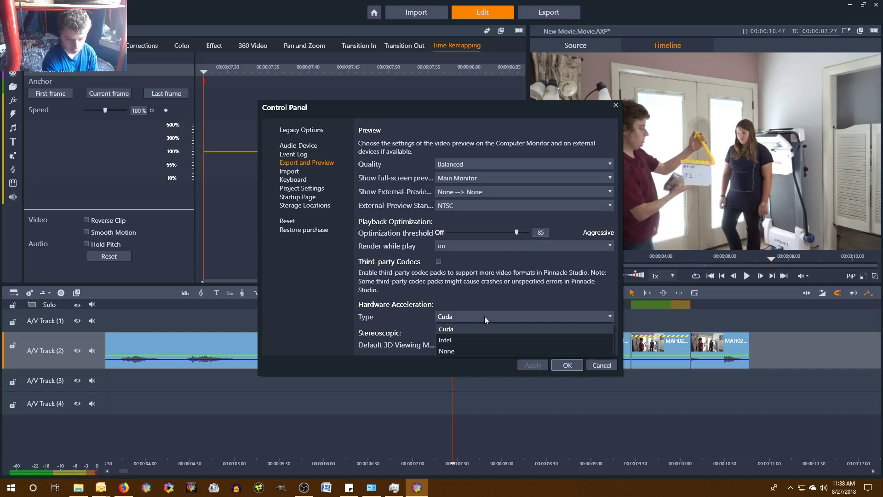
{"action": "left_click", "coordinate": [481, 349]}
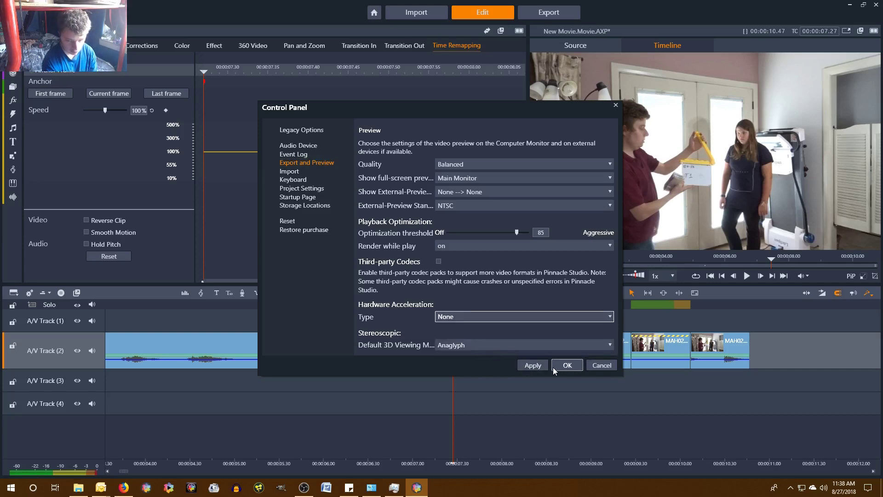
{"action": "left_click", "coordinate": [541, 366]}
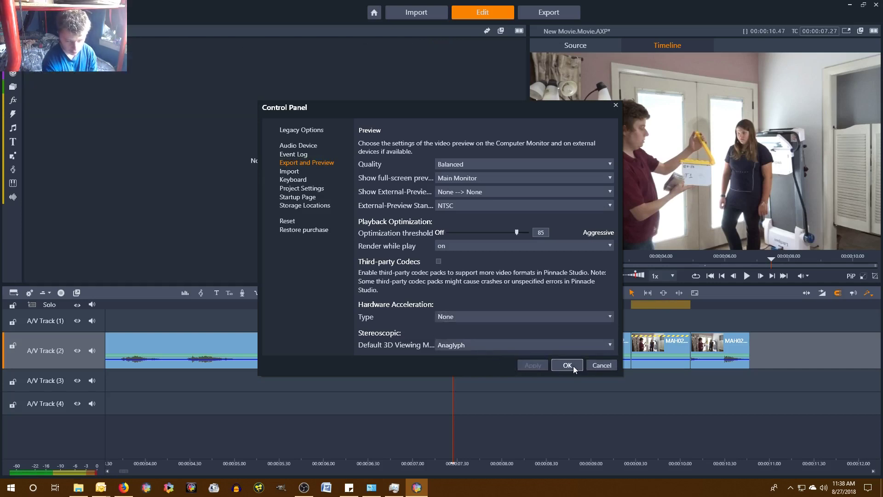
Close the Control Panel with OK, step the playhead across clip boundaries and undo once
{"action": "left_click", "coordinate": [567, 365]}
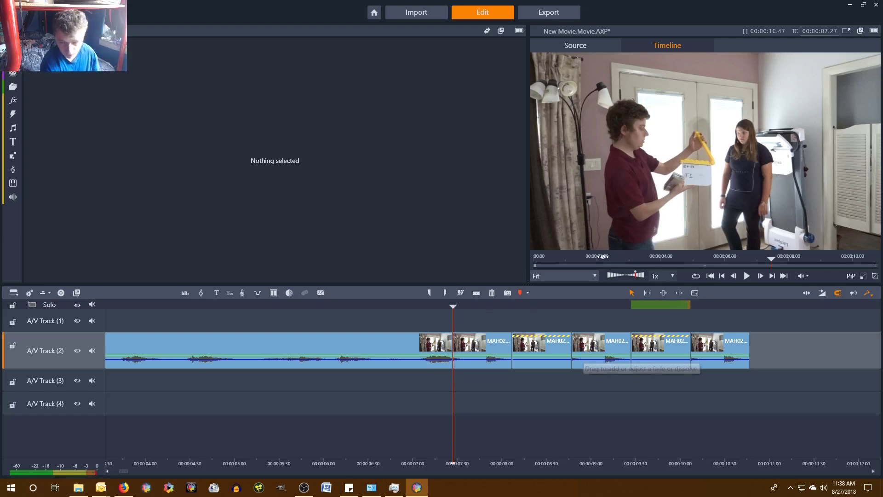
{"action": "left_click", "coordinate": [771, 277]}
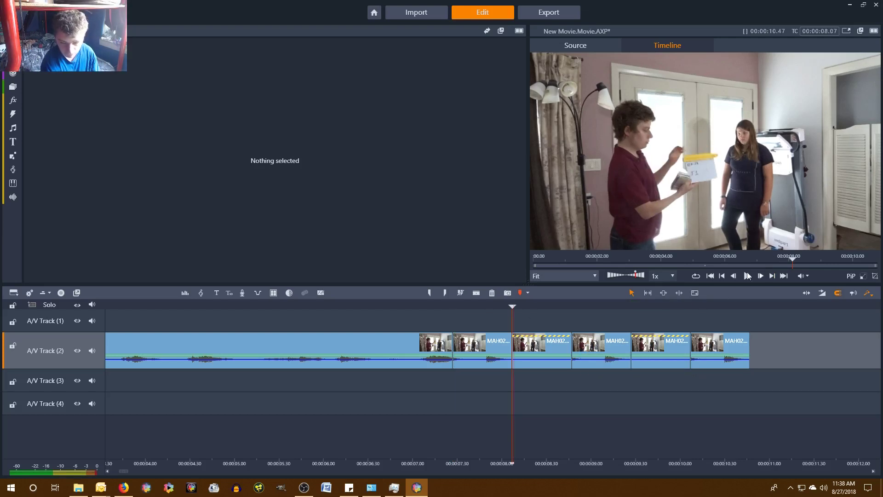
{"action": "left_click", "coordinate": [722, 276]}
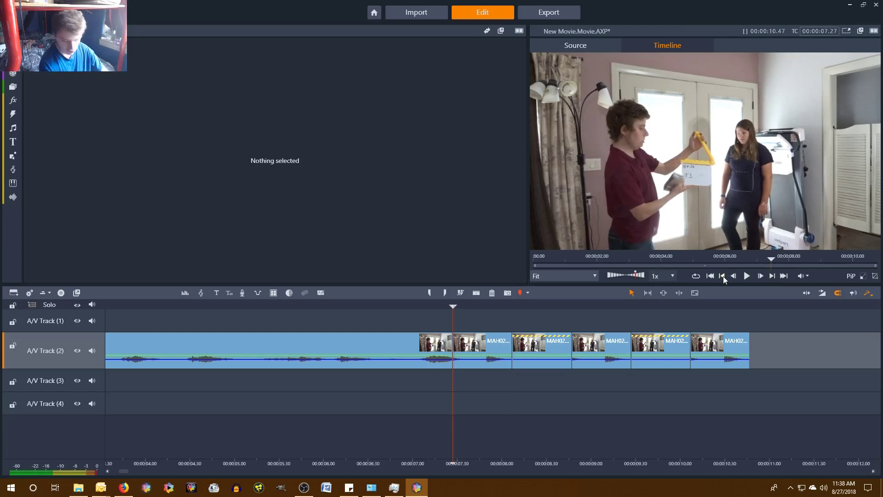
{"action": "key", "text": "ctrl+z"}
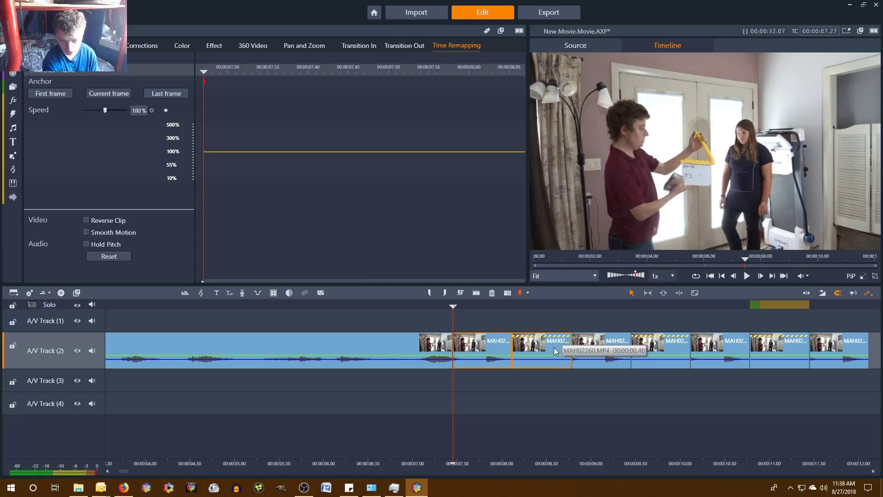
Move the playhead to the movie end and paste the two pieces again, reaching 13.27
{"action": "left_click", "coordinate": [772, 276]}
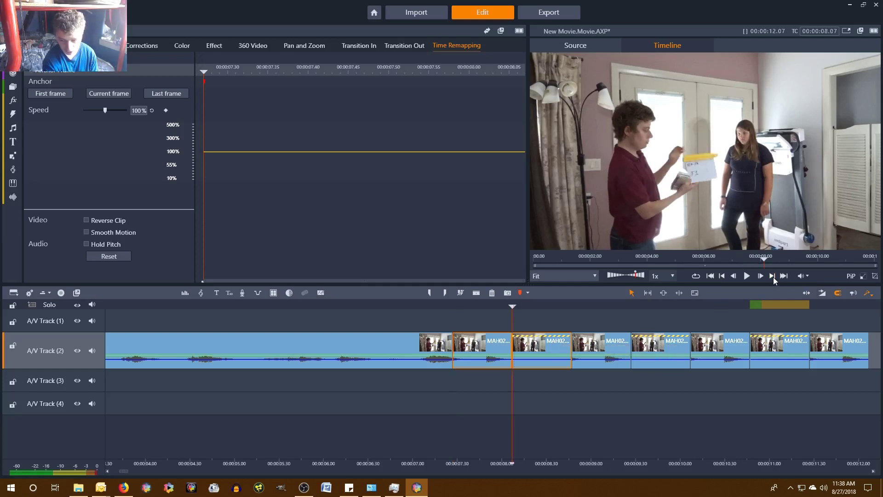
{"action": "left_click", "coordinate": [773, 276]}
{"action": "left_click", "coordinate": [784, 276]}
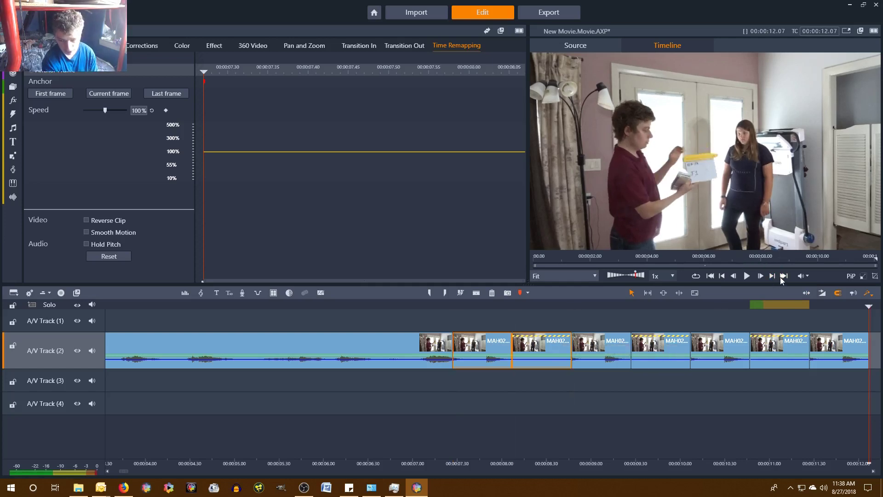
{"action": "scroll", "coordinate": [502, 408], "scroll_direction": "up", "scroll_amount": 2}
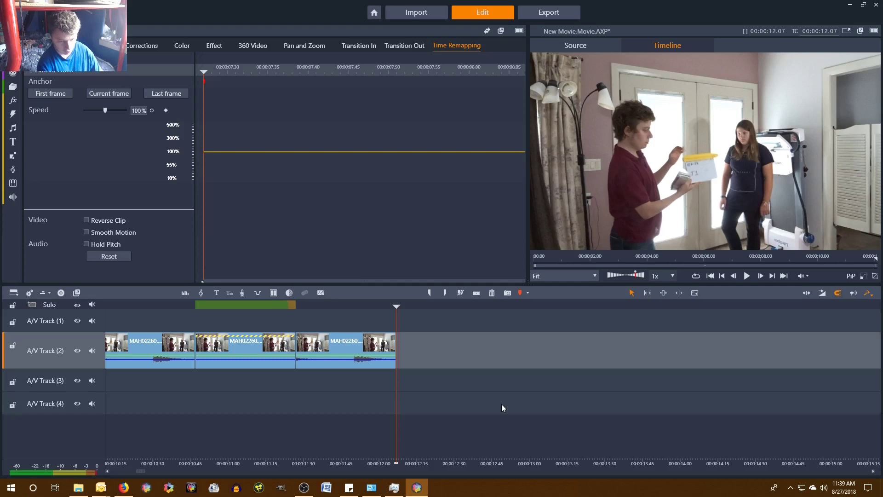
{"action": "key", "text": "ctrl+v"}
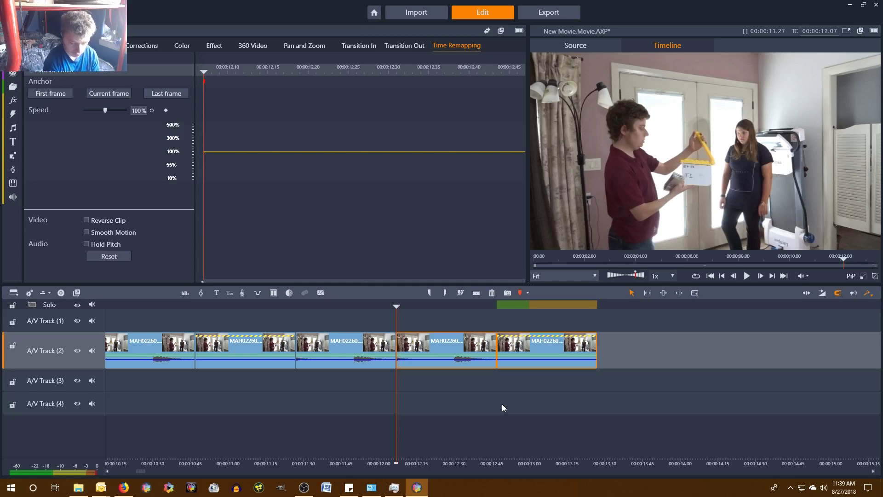
{"action": "mouse_move", "coordinate": [309, 491]}
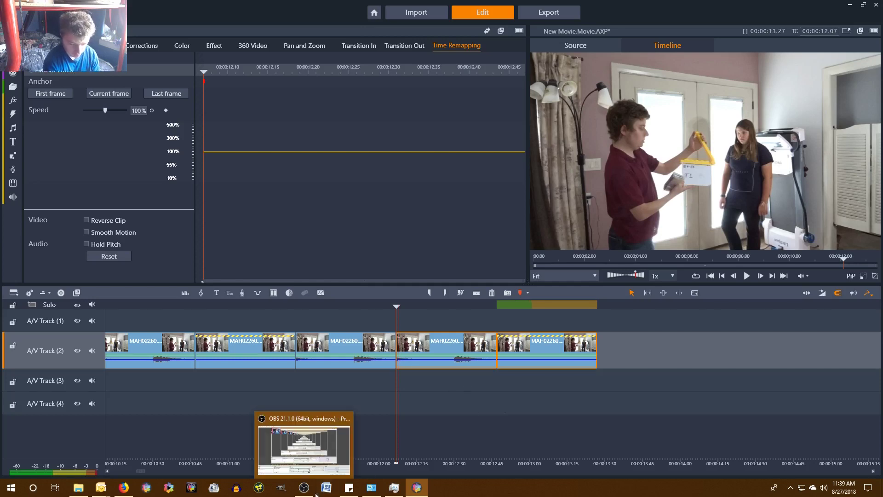
Bring the OBS Studio recording window in front of the video editor
{"action": "left_click", "coordinate": [280, 456]}
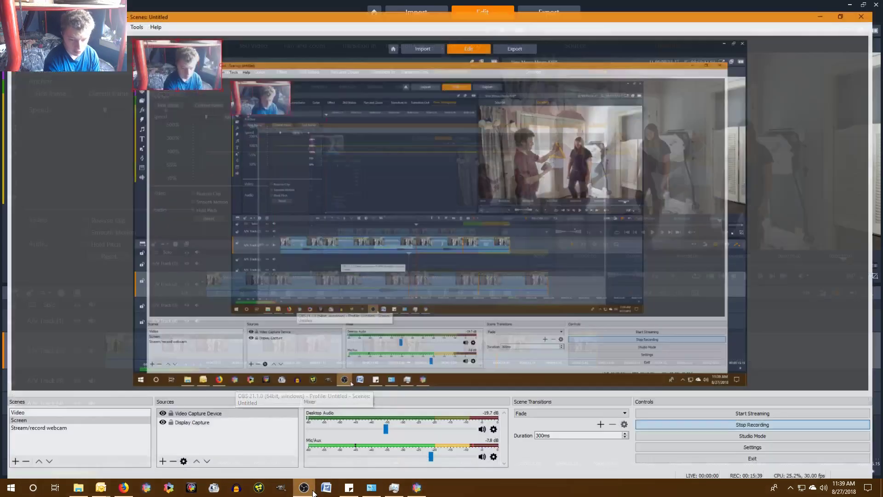